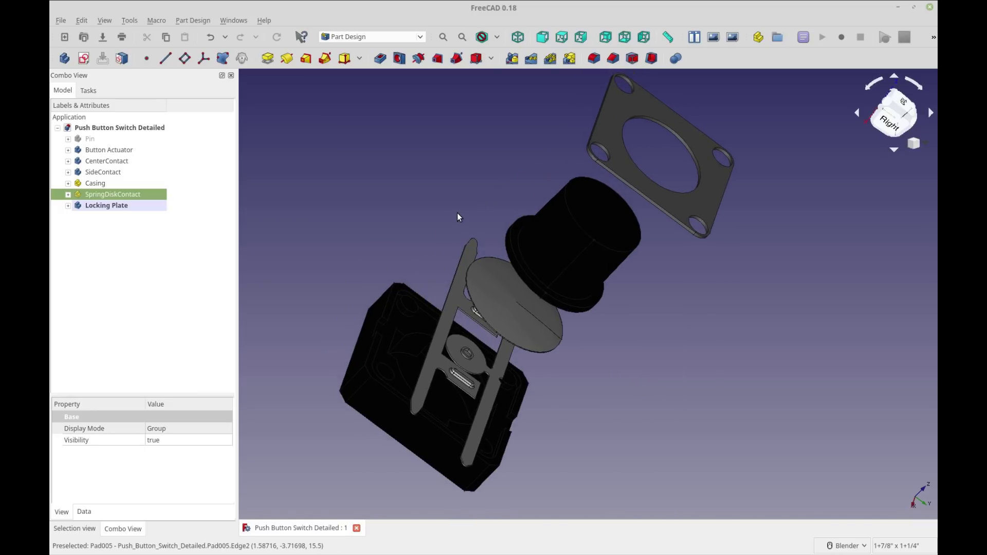
# Examine the button actuator, spring disk contact and casing by highlighting each part of the exploded switch.
pyautogui.click(535, 252)
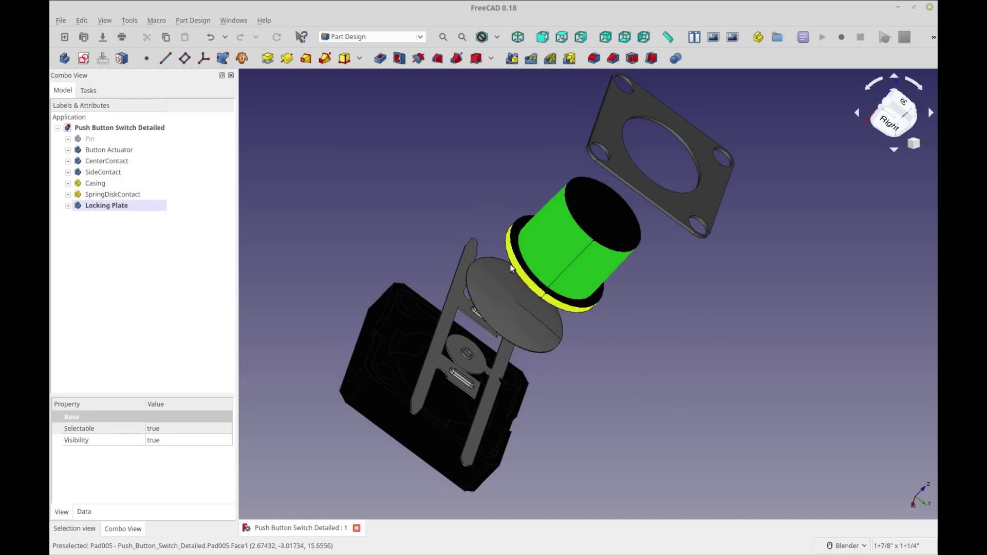
pyautogui.click(493, 286)
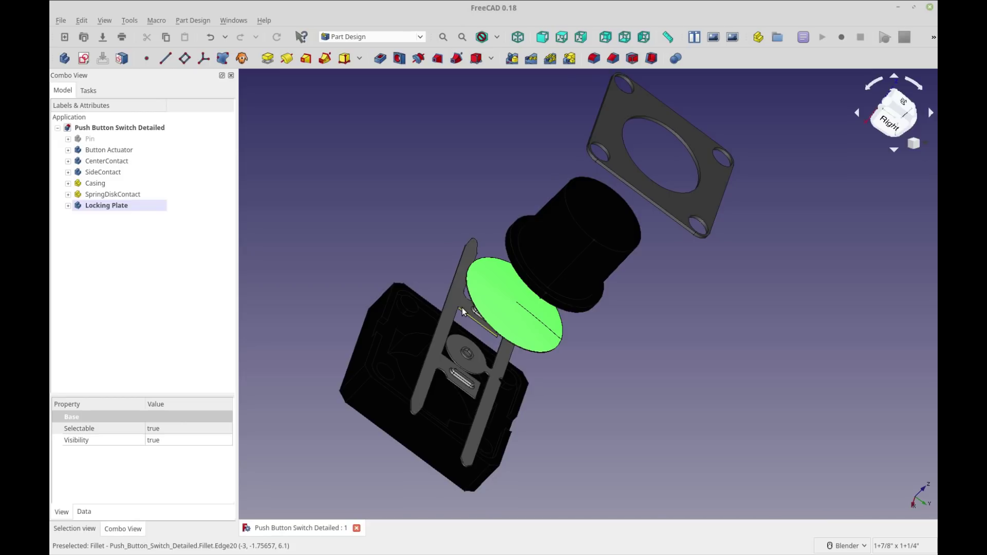
pyautogui.click(128, 153)
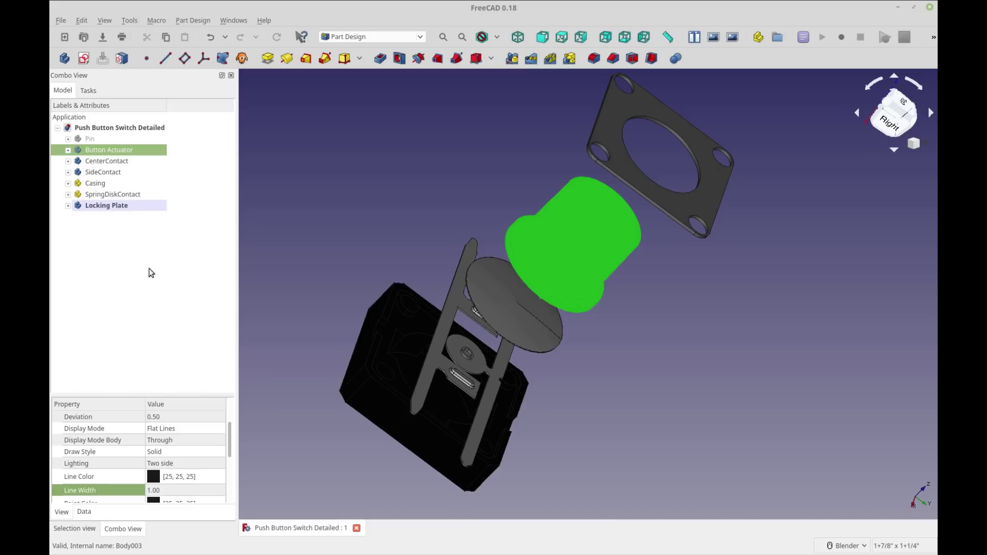
pyautogui.click(301, 278)
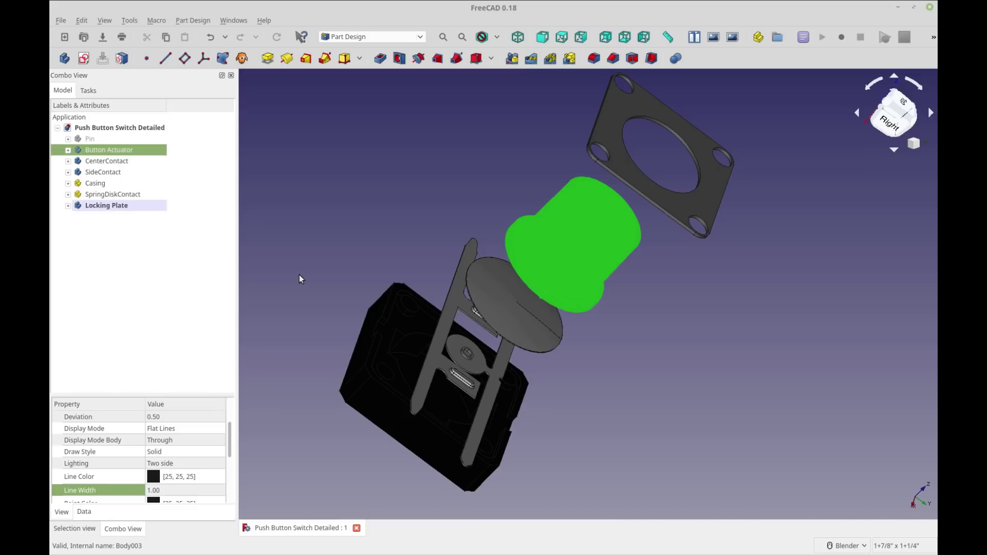
pyautogui.click(365, 355)
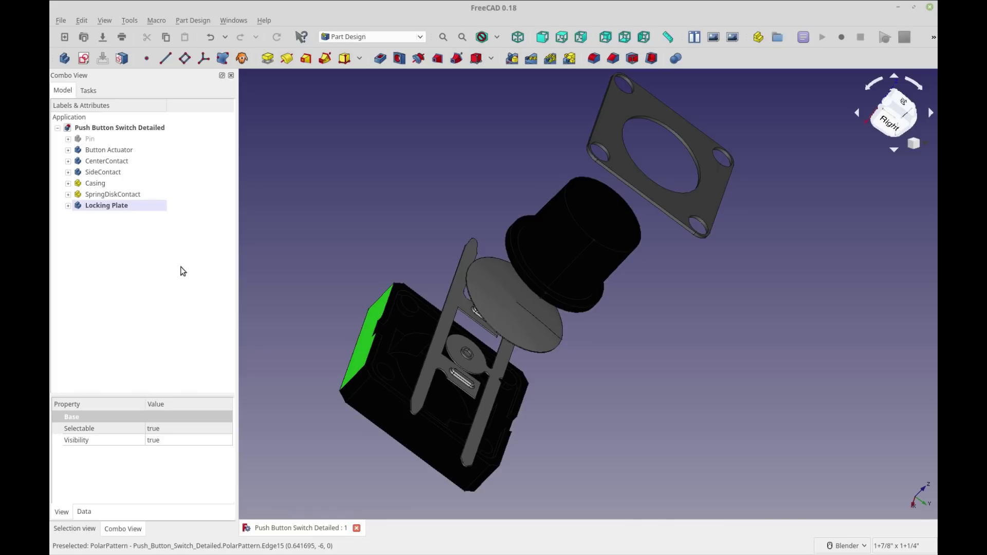
pyautogui.click(133, 185)
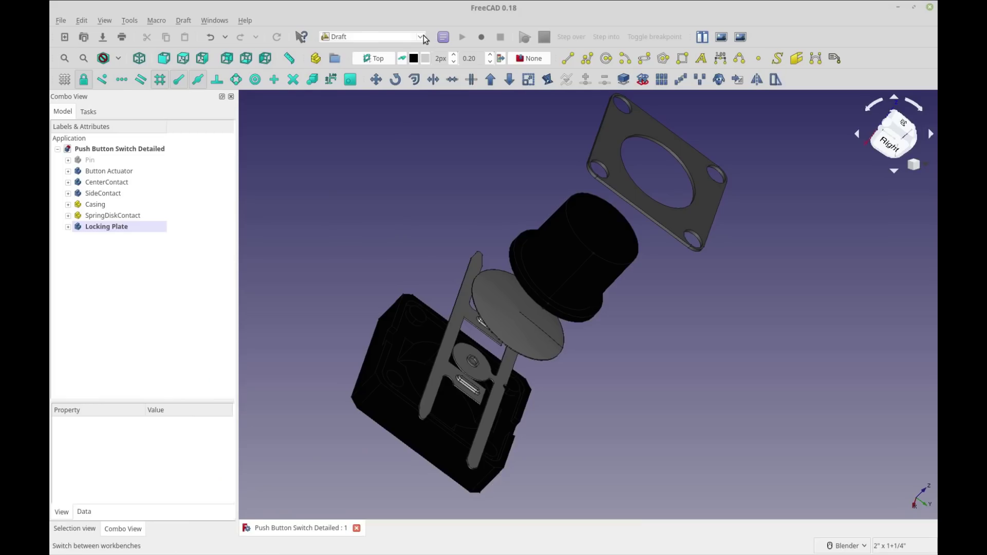
# Switch to the Part workbench and move the toolbar with the part and group creation commands beside the workbench selector.
pyautogui.click(423, 37)
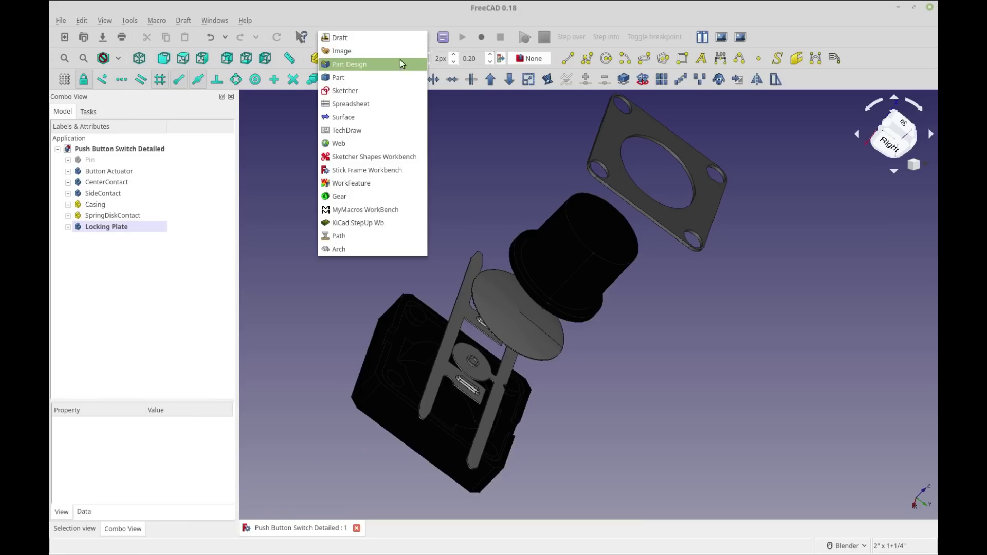
pyautogui.click(392, 77)
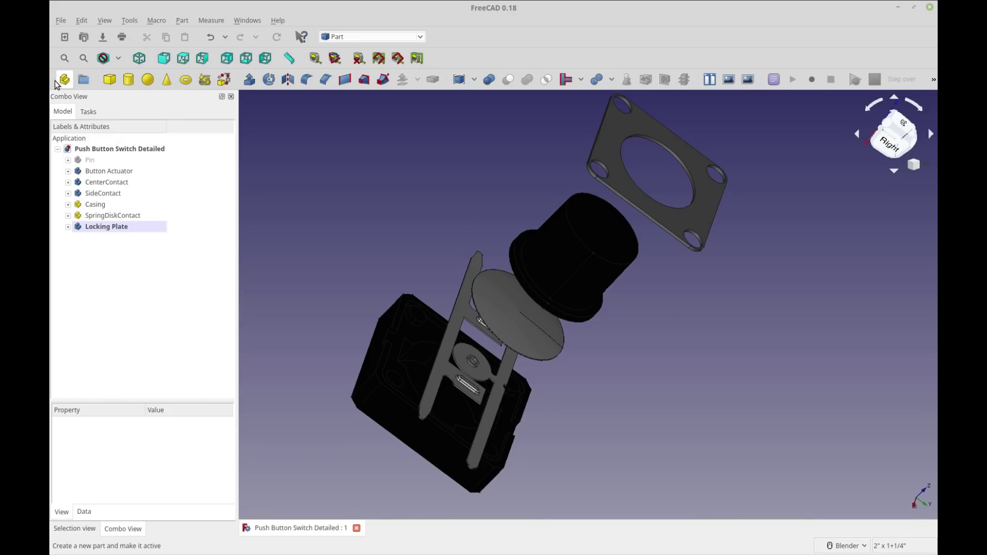
pyautogui.moveTo(56, 85); pyautogui.dragTo(433, 37)
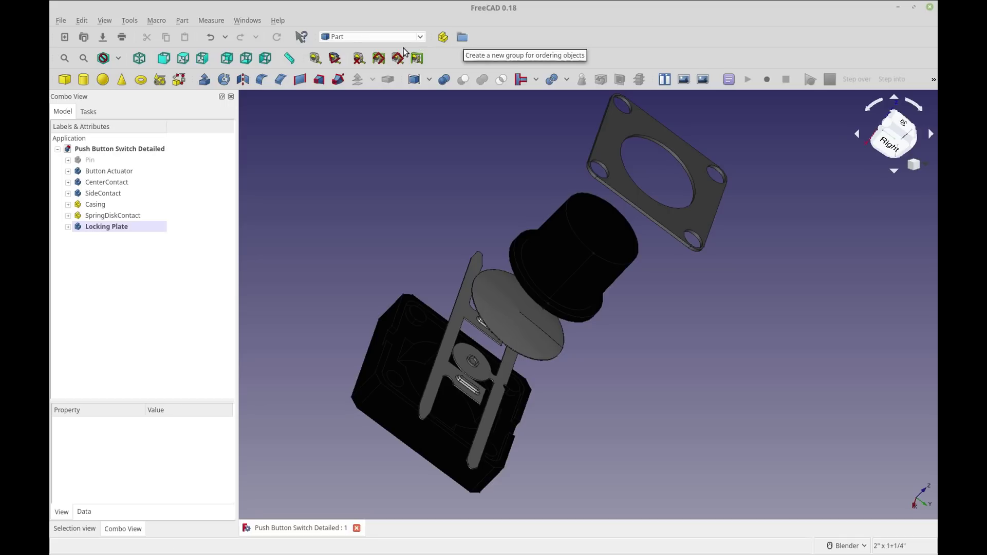
# Check the Draft workbench for the group creation command and return to the Part workbench.
pyautogui.click(418, 37)
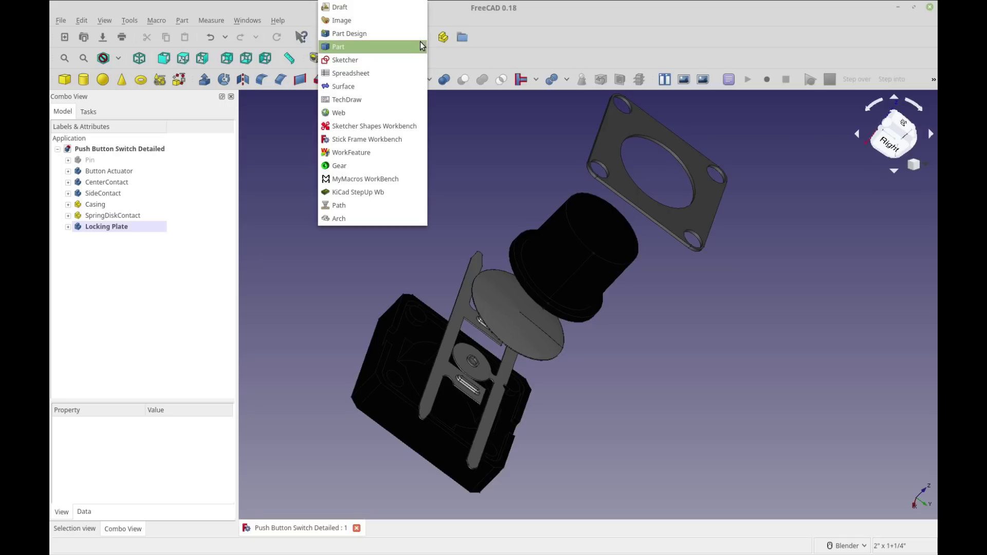
pyautogui.click(416, 6)
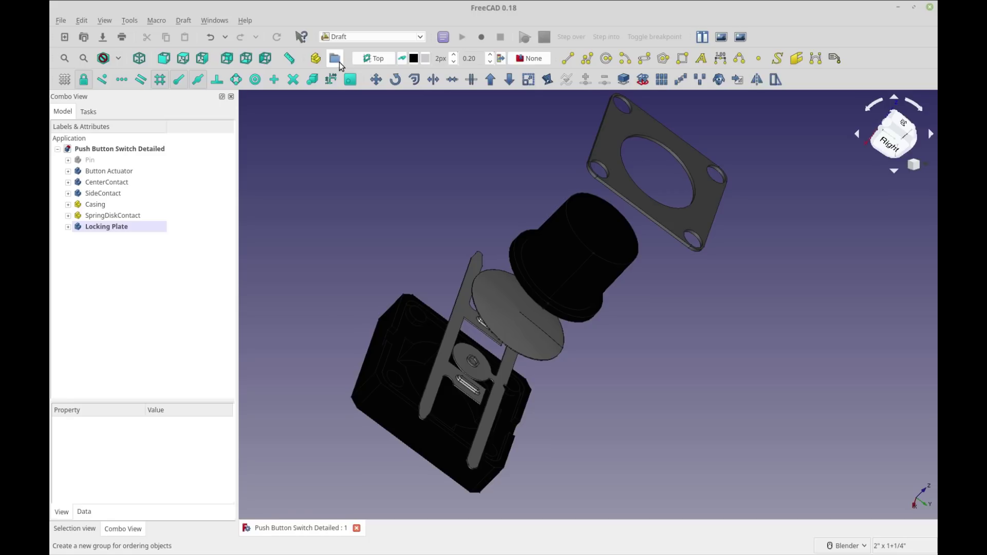
pyautogui.click(421, 38)
pyautogui.click(399, 77)
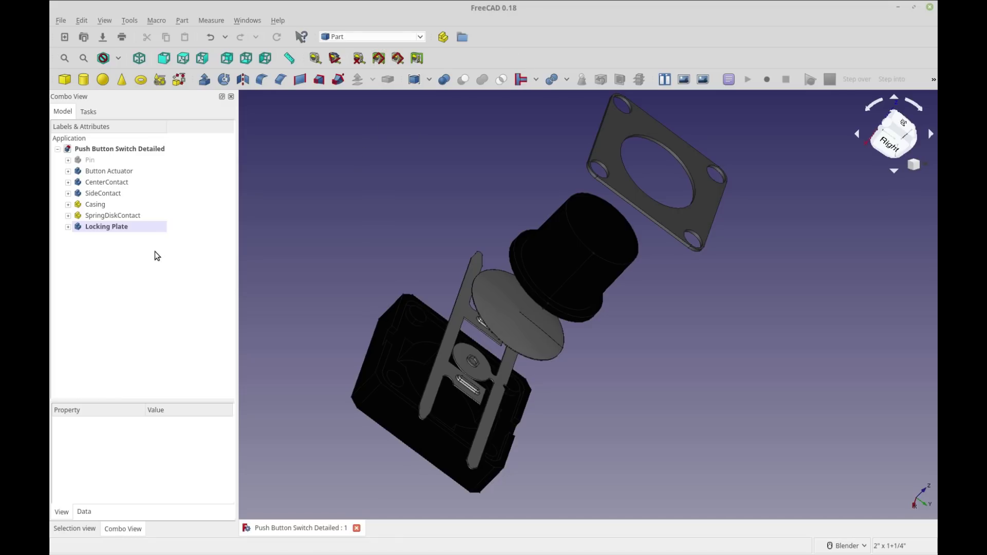
# Create a new group and move every switch part into it, including the Pin.
pyautogui.click(462, 37)
pyautogui.click(98, 239)
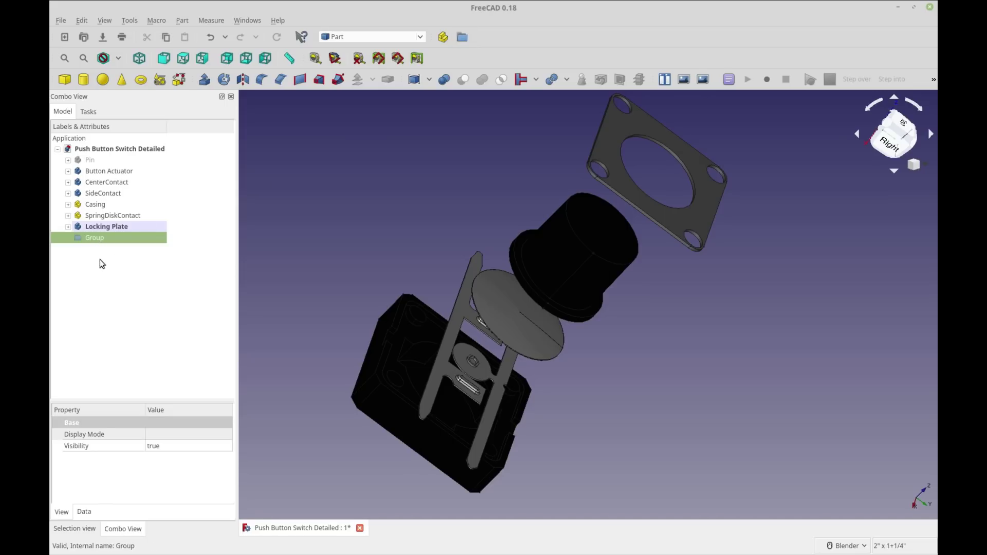
pyautogui.moveTo(114, 227); pyautogui.dragTo(124, 182)
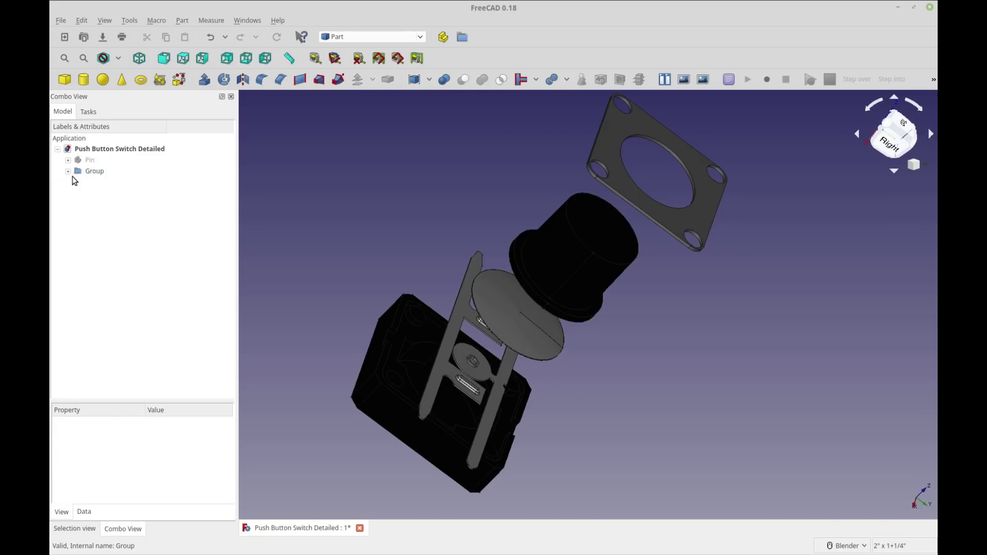
pyautogui.click(68, 171)
pyautogui.moveTo(91, 161); pyautogui.dragTo(107, 174)
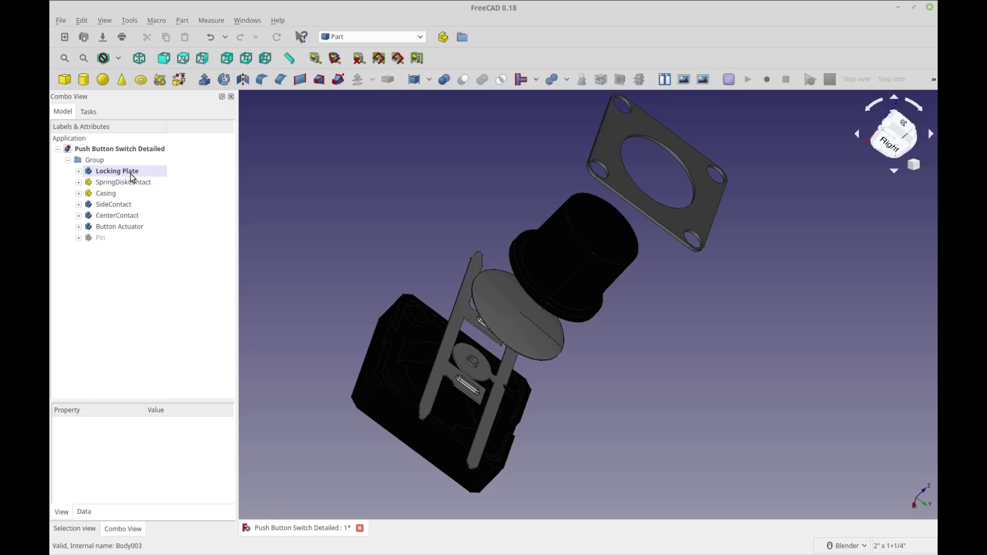
# Take Casing, SideContact and CenterContact out of the group in that order, placing them directly under the document.
pyautogui.click(113, 196)
pyautogui.moveTo(109, 195); pyautogui.dragTo(138, 152)
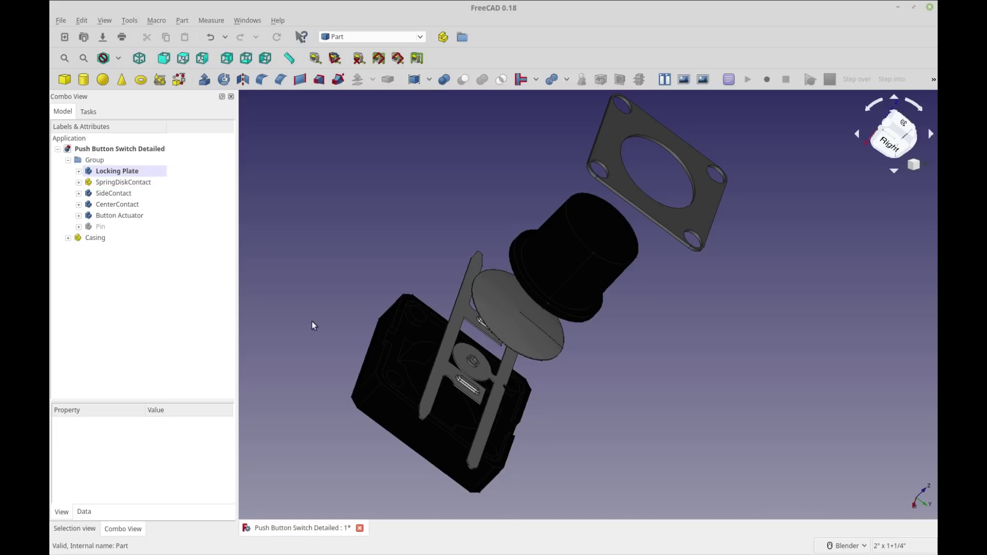
pyautogui.click(447, 346)
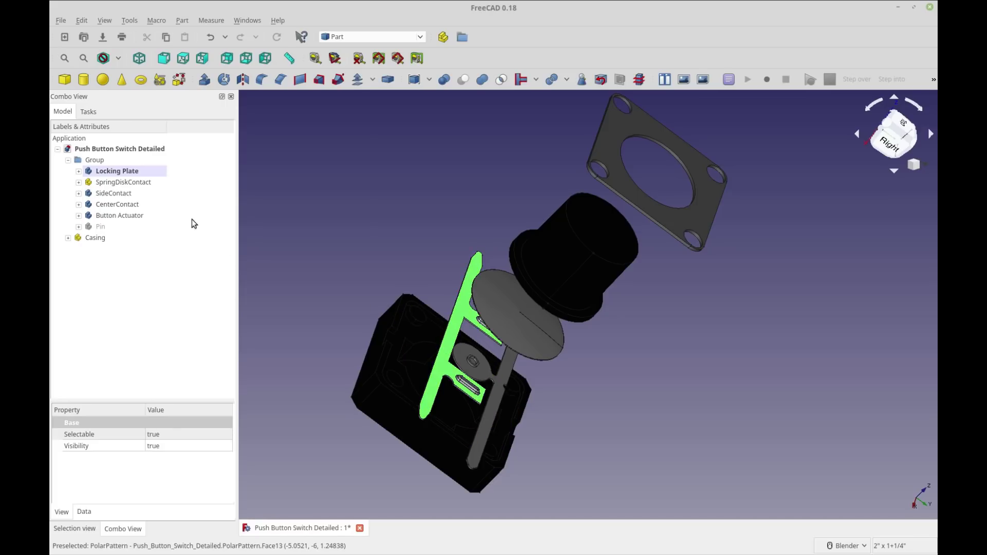
pyautogui.moveTo(133, 190); pyautogui.dragTo(136, 151)
# Take Locking Plate and Button Actuator out of the group, placing them directly under the document.
pyautogui.click(503, 310)
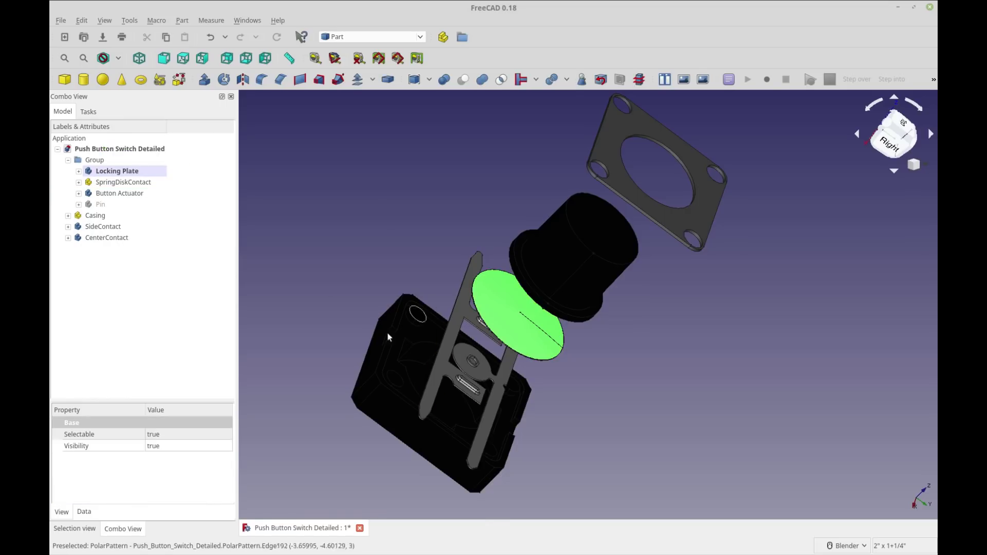
pyautogui.moveTo(341, 344); pyautogui.dragTo(417, 314, button='middle')
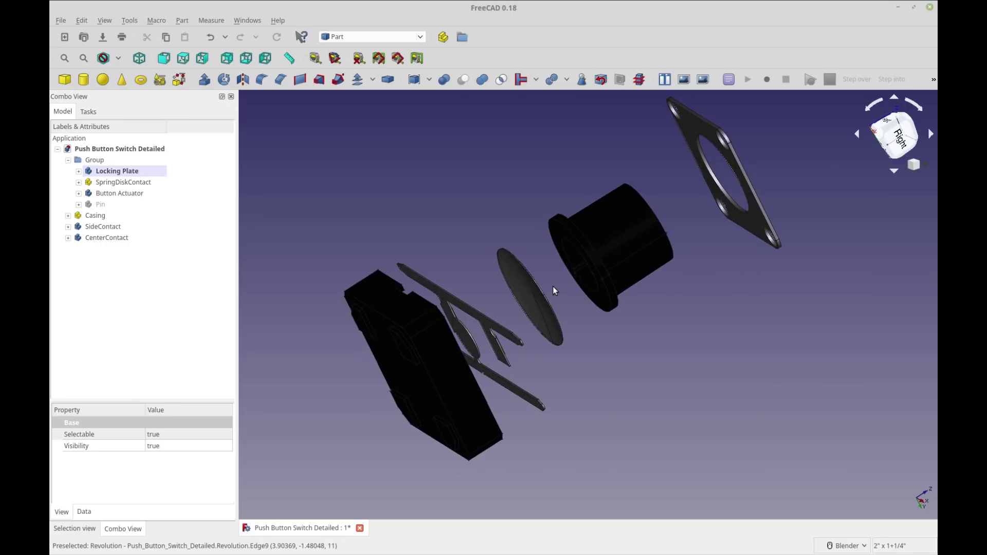
pyautogui.click(522, 314)
pyautogui.moveTo(522, 313); pyautogui.dragTo(455, 354, button='middle')
pyautogui.moveTo(329, 311); pyautogui.dragTo(265, 349, button='middle')
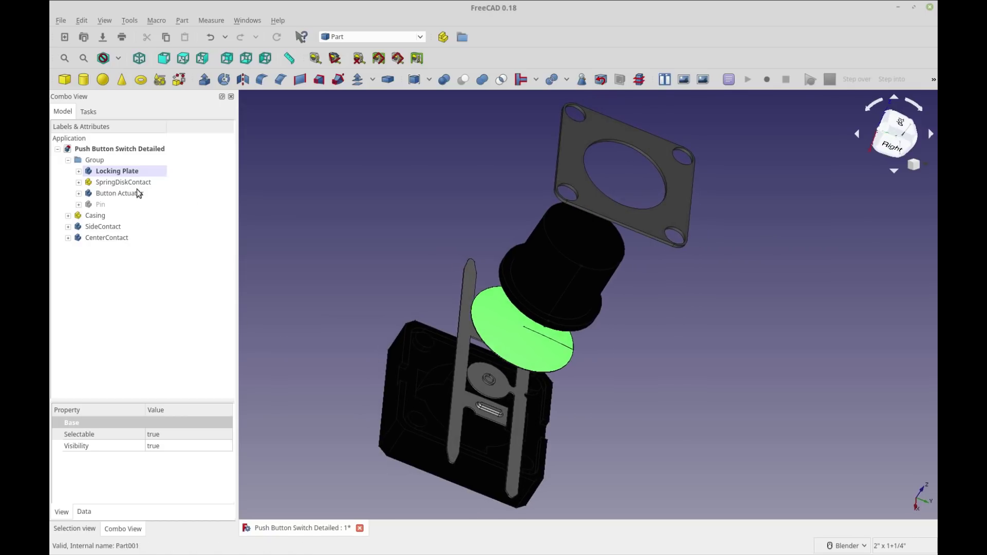
pyautogui.click(417, 282)
pyautogui.click(484, 309)
pyautogui.moveTo(149, 175); pyautogui.dragTo(157, 154)
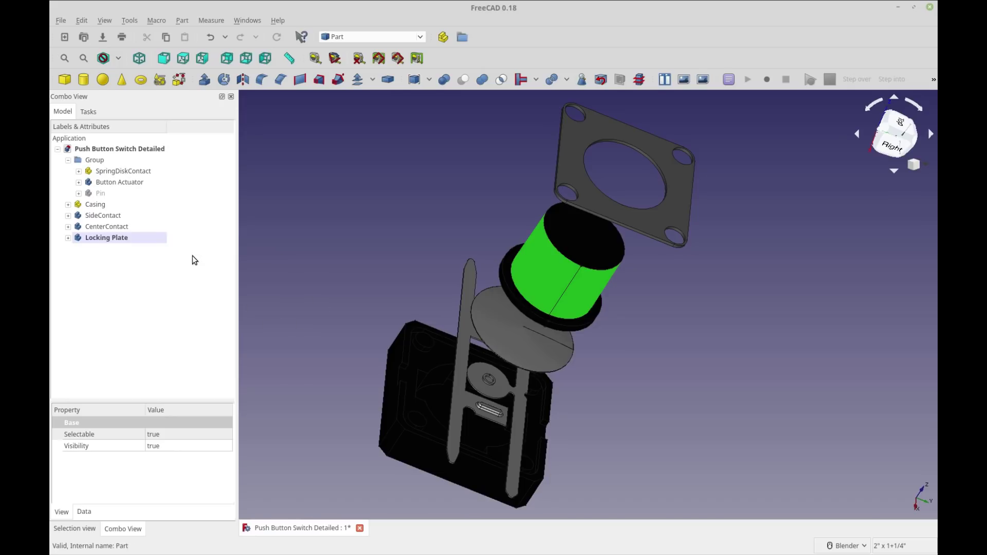
pyautogui.moveTo(135, 184); pyautogui.dragTo(152, 152)
# Put Casing, SideContact, CenterContact, Locking Plate and Button Actuator back into the group.
pyautogui.click(139, 174)
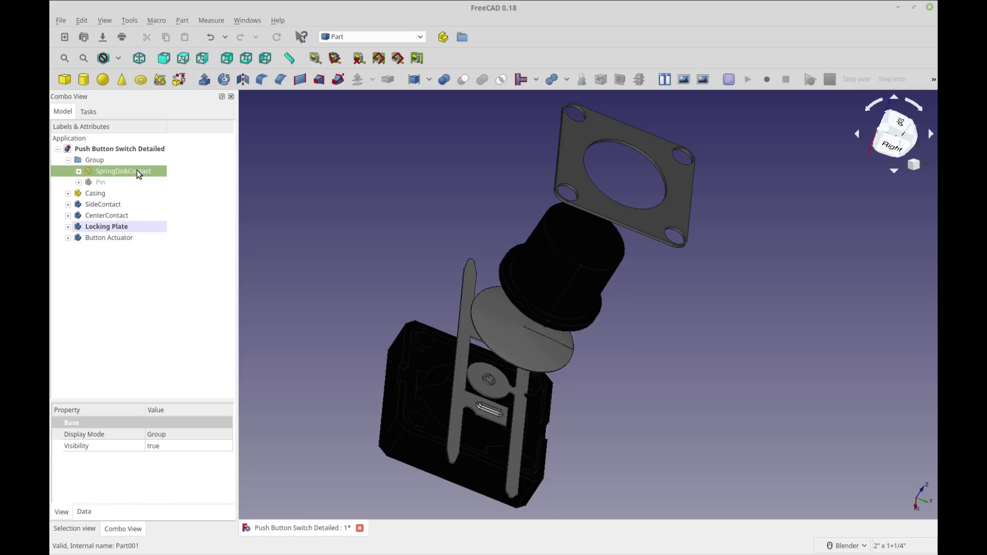
pyautogui.click(497, 323)
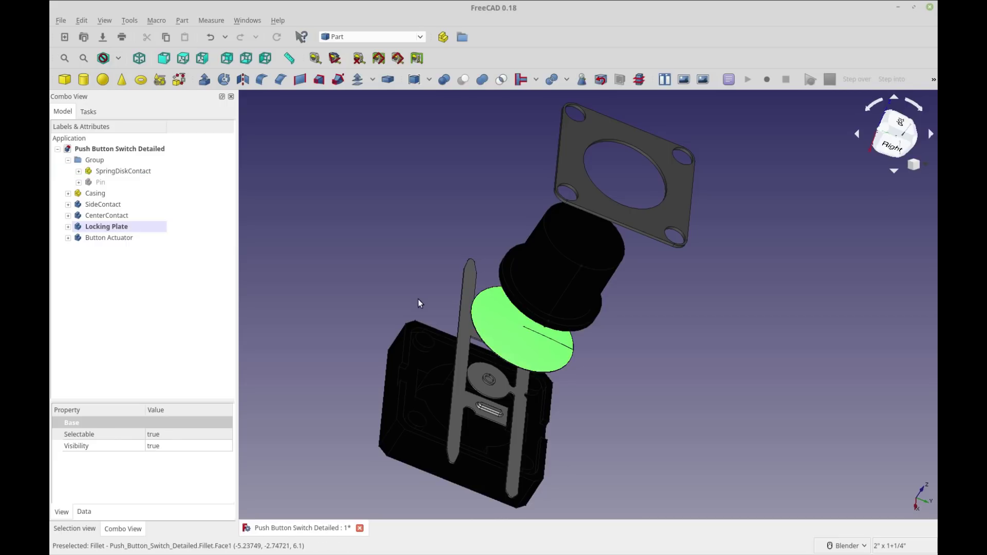
pyautogui.click(139, 174)
pyautogui.click(81, 171)
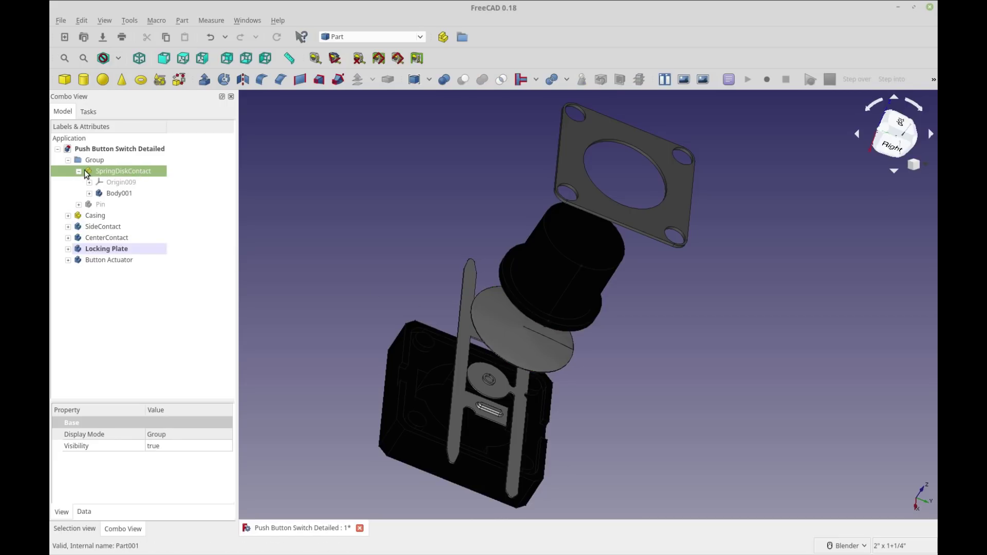
pyautogui.click(95, 216)
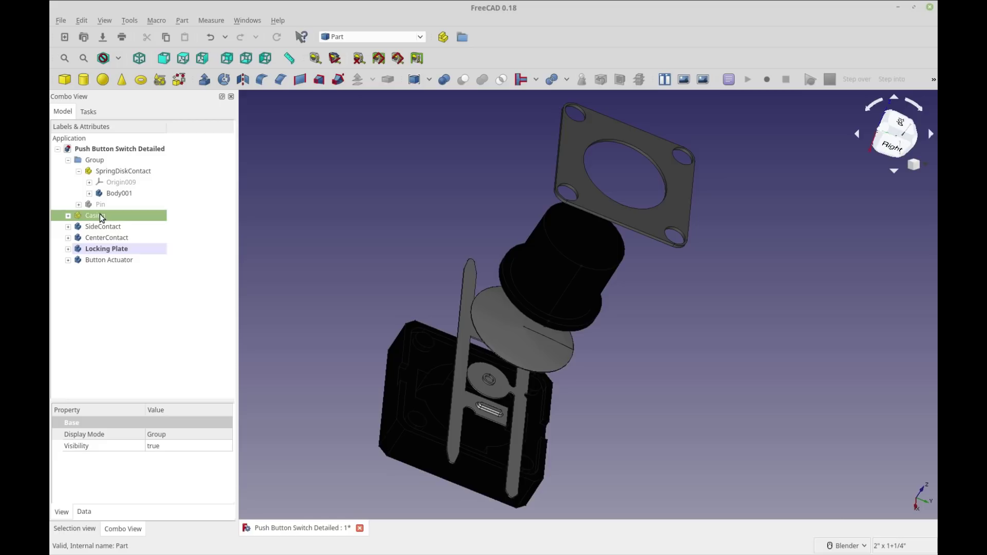
pyautogui.keyDown('shift'); pyautogui.click(108, 261); pyautogui.keyUp('shift')
pyautogui.moveTo(119, 228); pyautogui.dragTo(119, 161)
pyautogui.click(120, 161)
# Restart the ordering by moving Casing, SideContact and CenterContact out of the group to the document level.
pyautogui.click(119, 222)
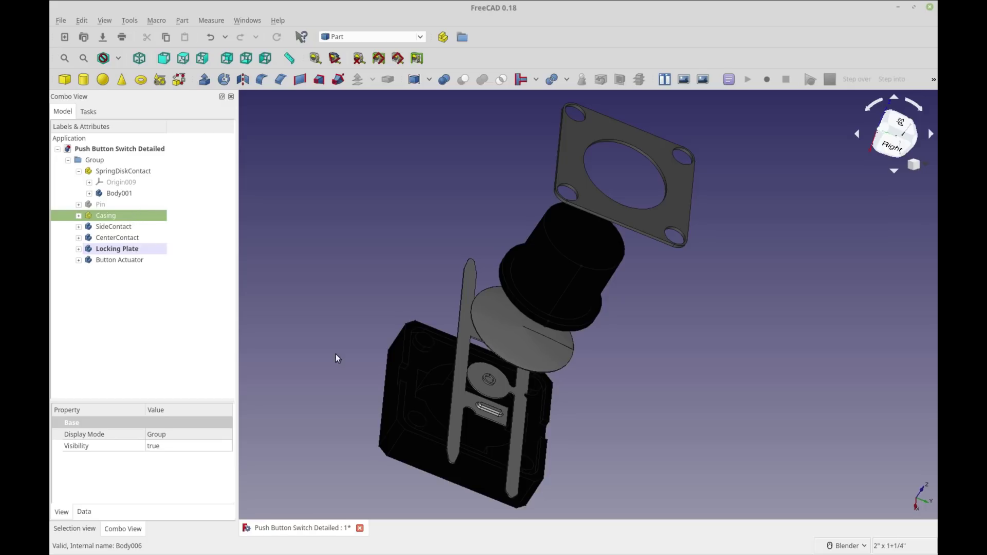
pyautogui.moveTo(112, 220); pyautogui.dragTo(115, 149)
pyautogui.moveTo(115, 215); pyautogui.dragTo(126, 149)
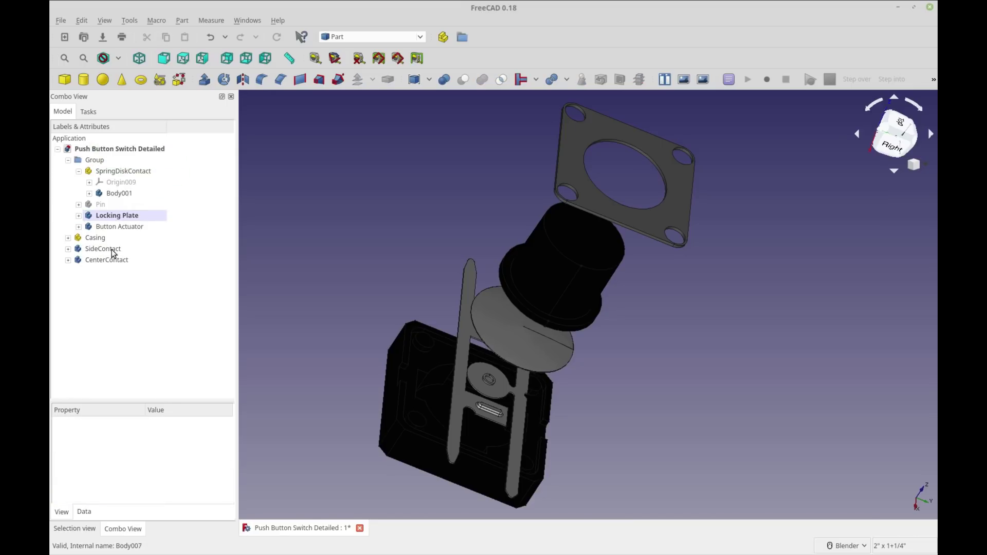
# Collapse SpringDiskContact and move it out of the group so it follows CenterContact.
pyautogui.click(116, 263)
pyautogui.click(117, 249)
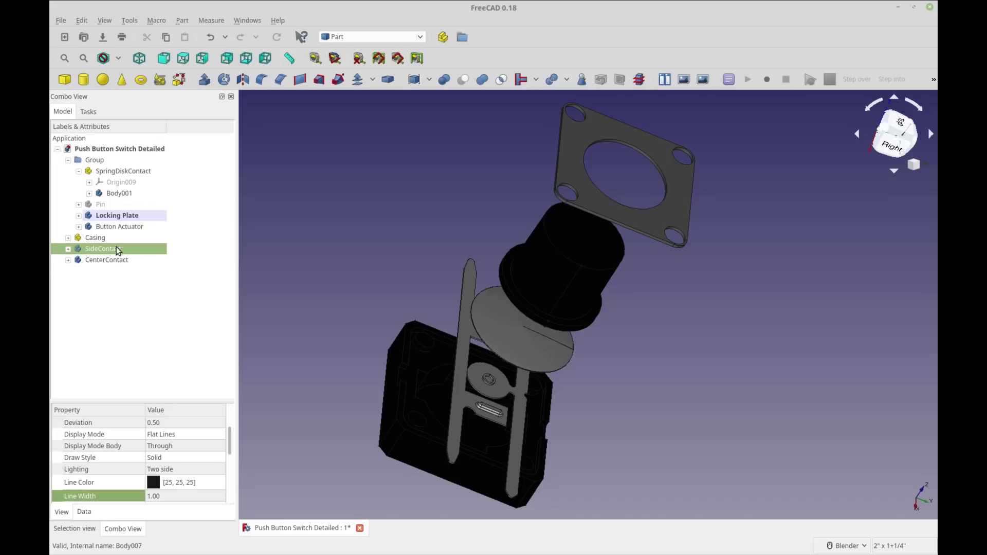
pyautogui.click(104, 173)
pyautogui.click(80, 171)
pyautogui.moveTo(101, 175); pyautogui.dragTo(119, 150)
# Move Button Actuator and Locking Plate out of the group so they follow SpringDiskContact.
pyautogui.click(120, 182)
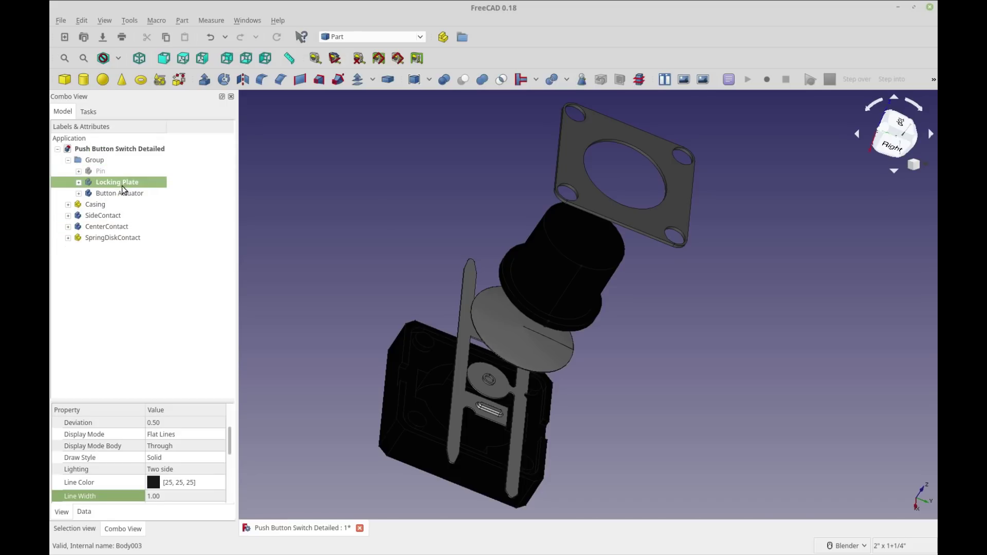
pyautogui.click(481, 330)
pyautogui.moveTo(674, 429); pyautogui.dragTo(504, 468, button='middle')
pyautogui.moveTo(418, 246); pyautogui.dragTo(362, 277, button='middle')
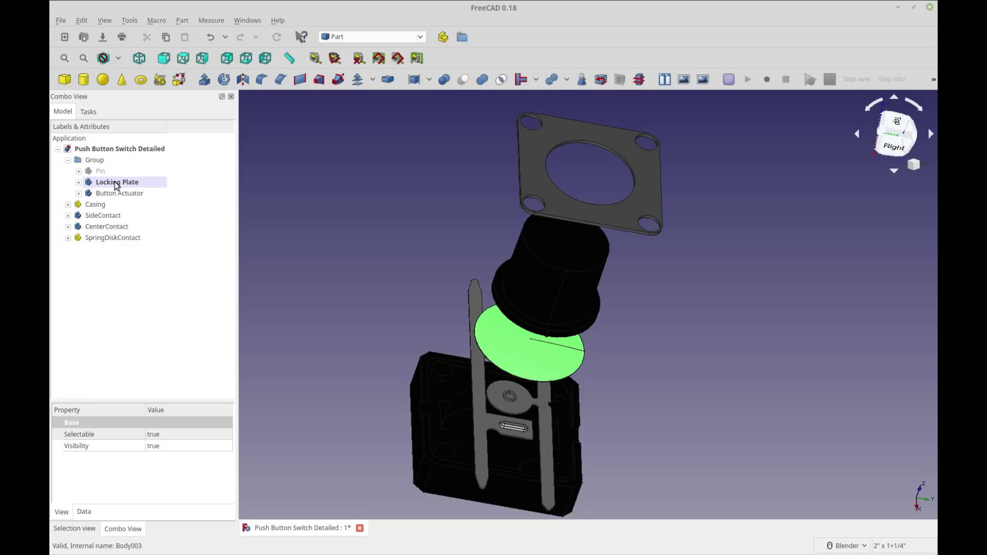
pyautogui.moveTo(117, 198); pyautogui.dragTo(125, 152)
pyautogui.click(94, 183)
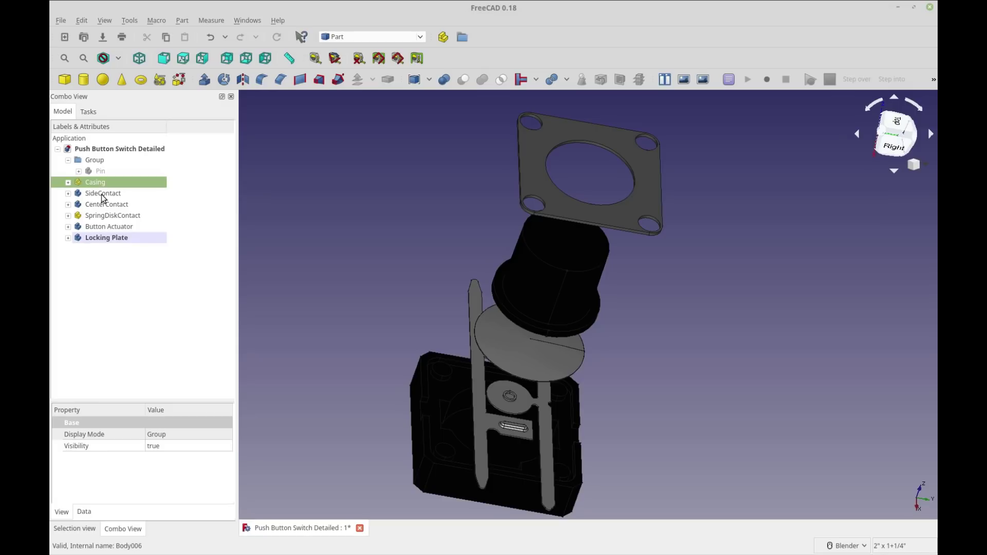
# Make the Pin visible and move it out of the group to the end of the parts list.
pyautogui.click(100, 175)
pyautogui.moveTo(393, 317); pyautogui.dragTo(418, 313, button='middle')
pyautogui.click(512, 428)
pyautogui.moveTo(102, 172); pyautogui.dragTo(108, 150)
# Delete the empty group from the document.
pyautogui.click(104, 162)
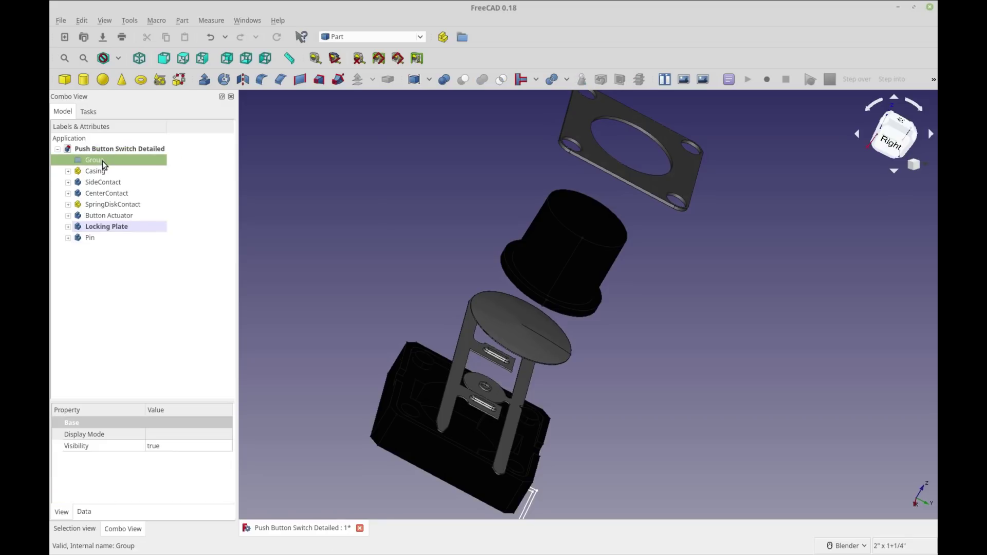
pyautogui.press('Delete')
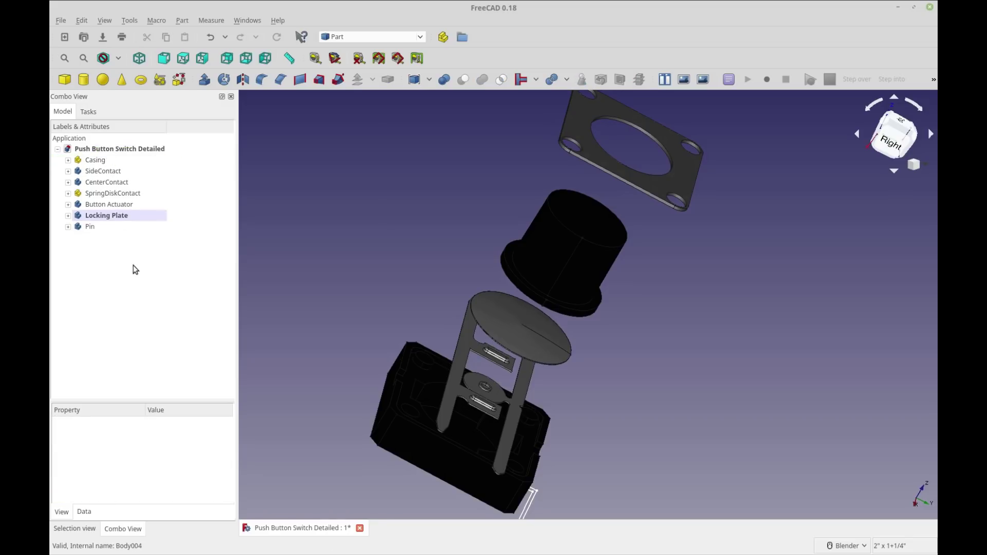
pyautogui.moveTo(371, 304); pyautogui.dragTo(358, 303, button='middle')
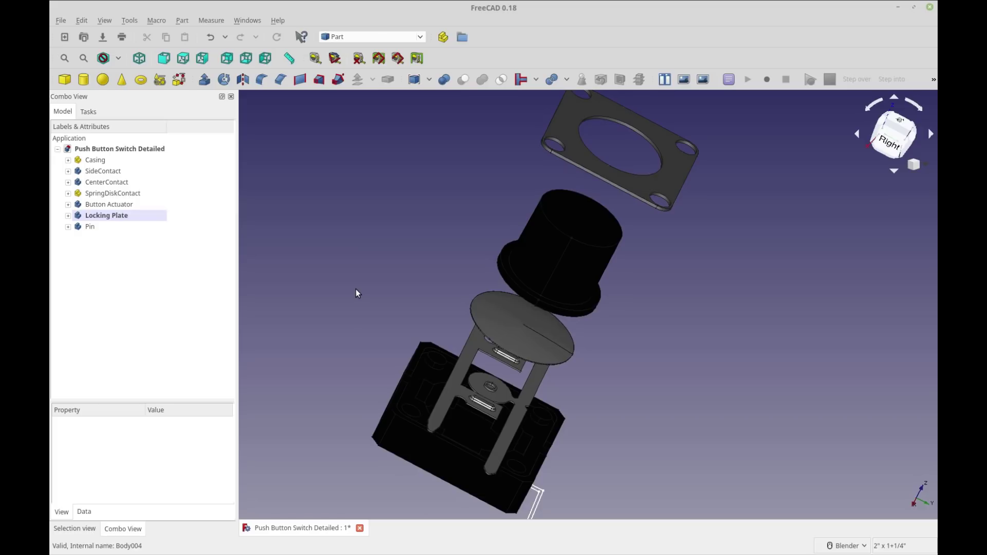
# Expand Casing and SideContact in turn in the model tree to examine their contents.
pyautogui.click(68, 160)
pyautogui.click(68, 160)
pyautogui.click(68, 171)
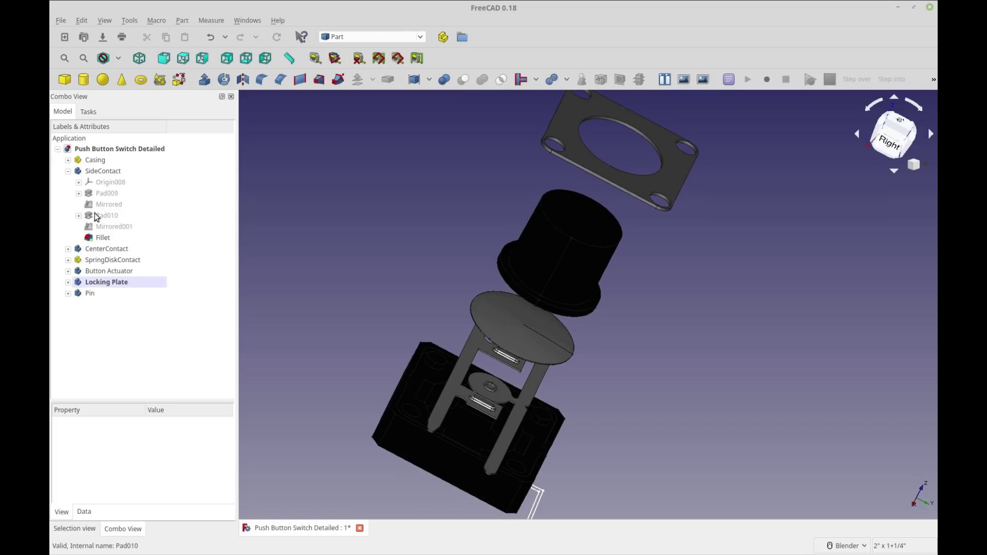
# Collapse SideContact, expand Casing in the model tree and switch to the Part Design workbench.
pyautogui.click(68, 171)
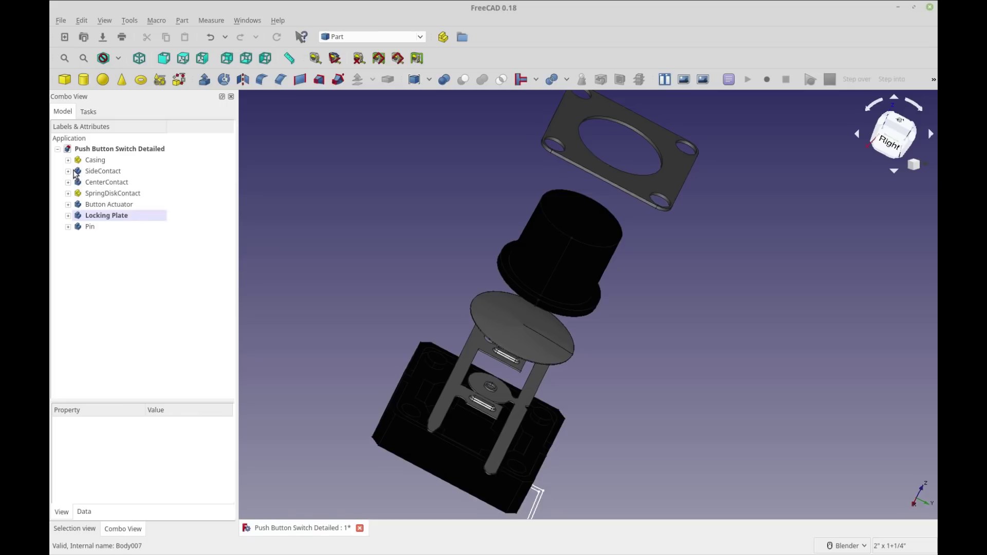
pyautogui.click(68, 160)
pyautogui.click(93, 160)
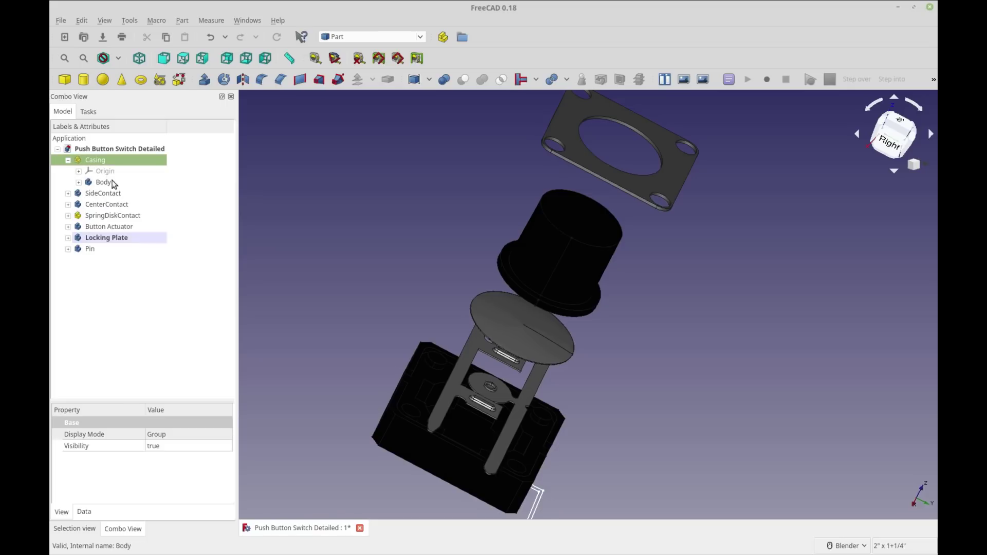
pyautogui.click(374, 39)
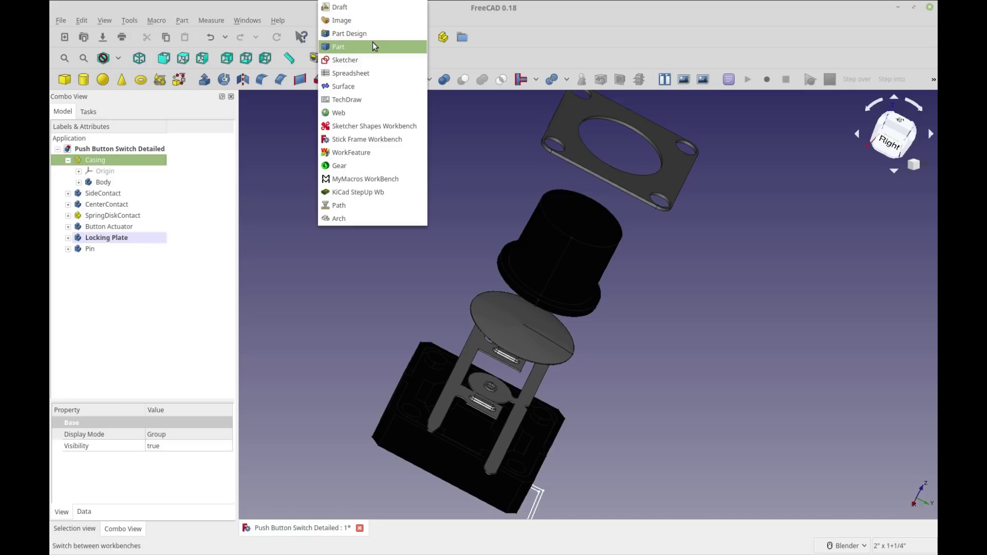
pyautogui.click(374, 46)
pyautogui.click(375, 39)
pyautogui.click(360, 34)
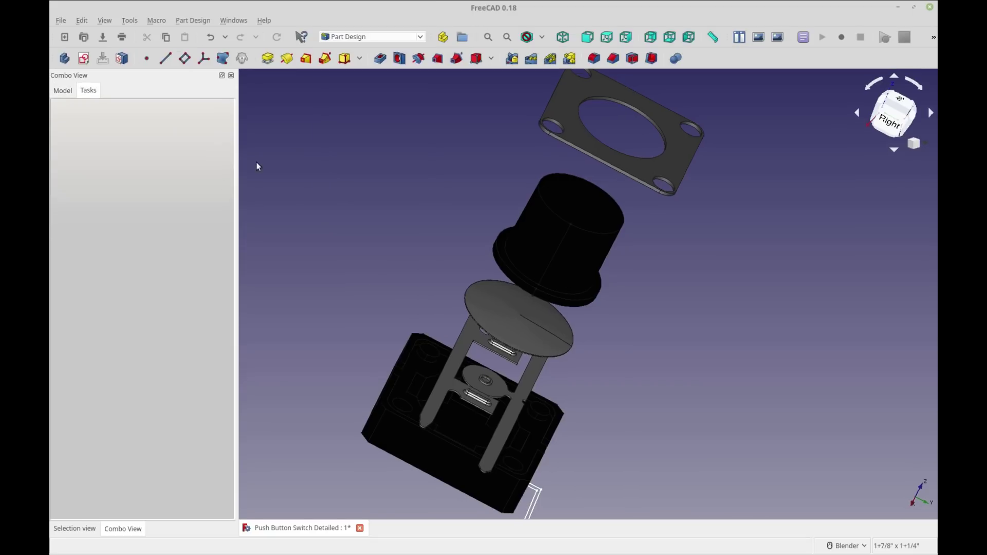
# Create a new body and move it into the Casing part.
pyautogui.click(57, 92)
pyautogui.click(65, 58)
pyautogui.moveTo(92, 242); pyautogui.dragTo(97, 139)
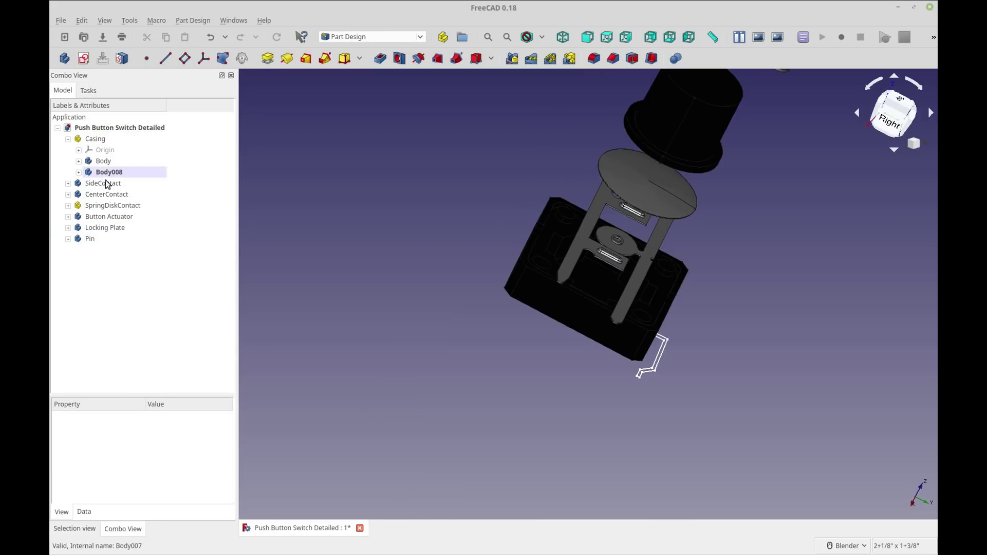
# Create a new group and move it into the Casing part.
pyautogui.click(101, 139)
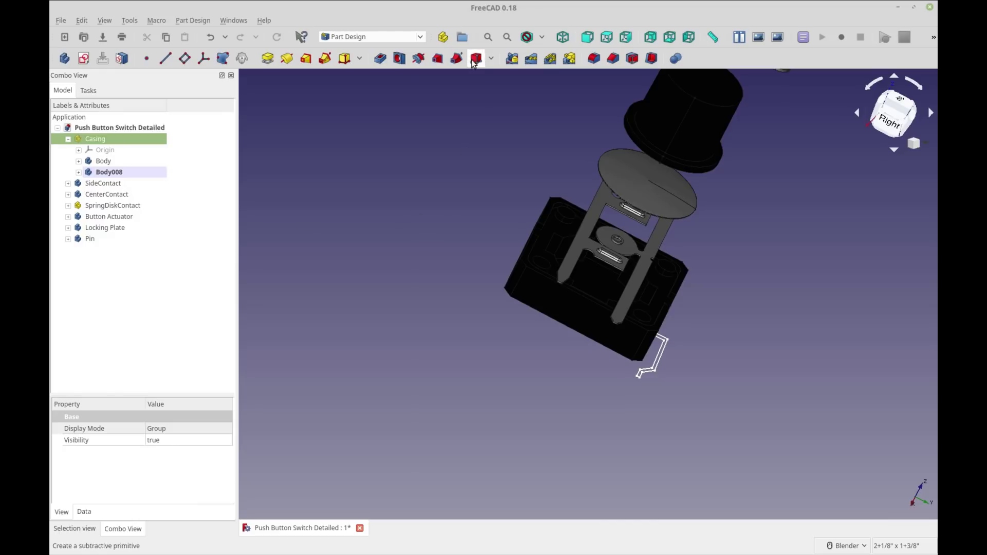
pyautogui.click(462, 37)
pyautogui.moveTo(79, 251); pyautogui.dragTo(121, 139)
pyautogui.click(125, 183)
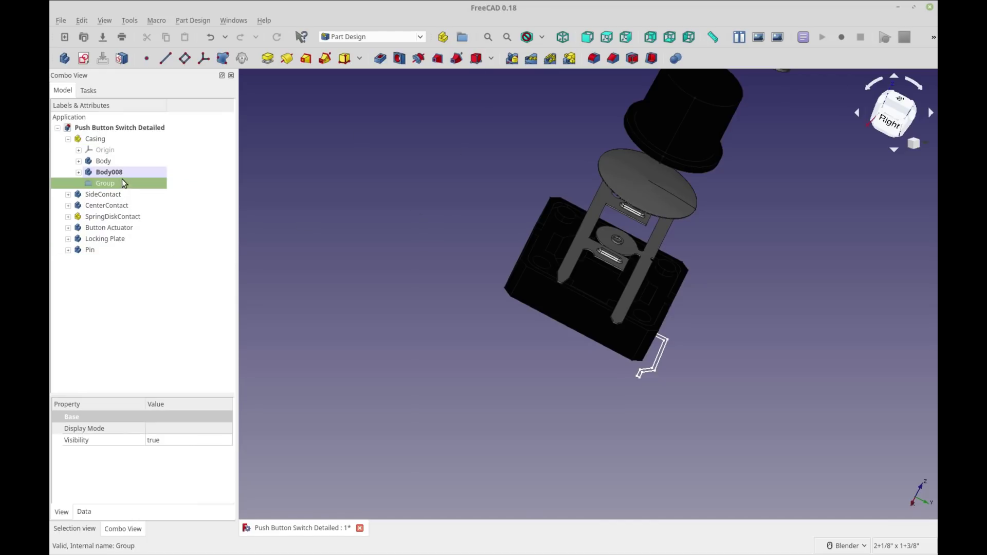
# Move Casing's original Body into the group inside Casing and expand the group.
pyautogui.click(105, 172)
pyautogui.click(104, 162)
pyautogui.click(105, 173)
pyautogui.click(104, 162)
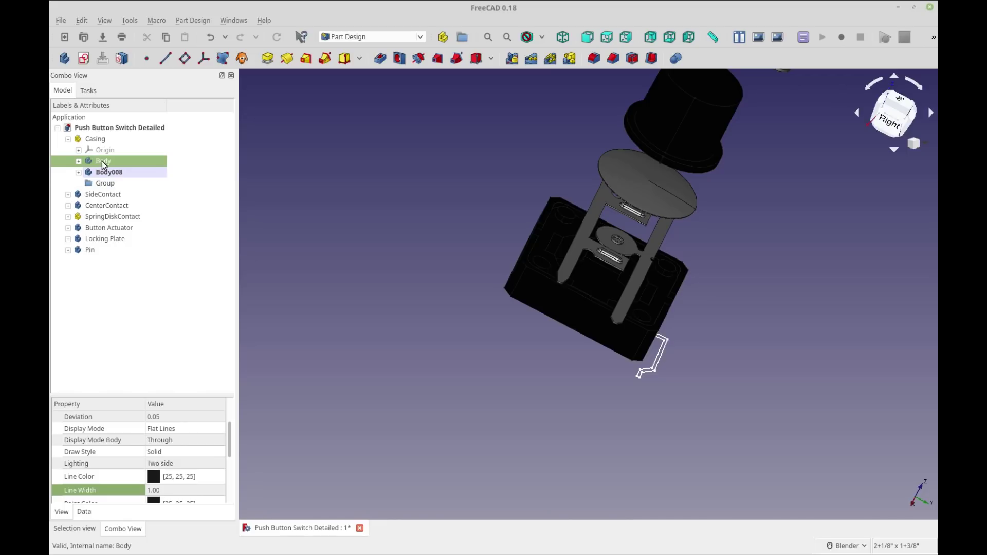
pyautogui.moveTo(106, 165); pyautogui.dragTo(111, 181)
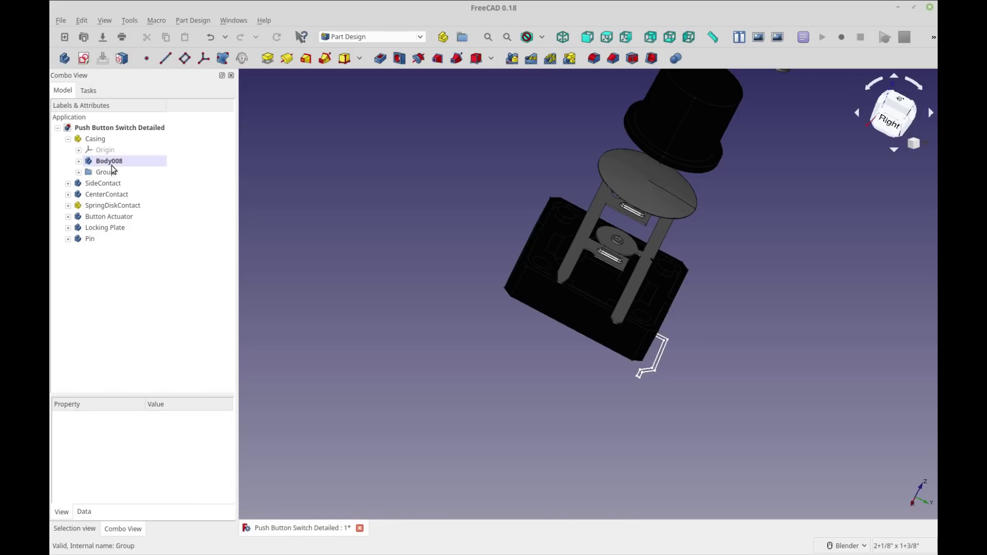
pyautogui.doubleClick(82, 173)
pyautogui.click(101, 184)
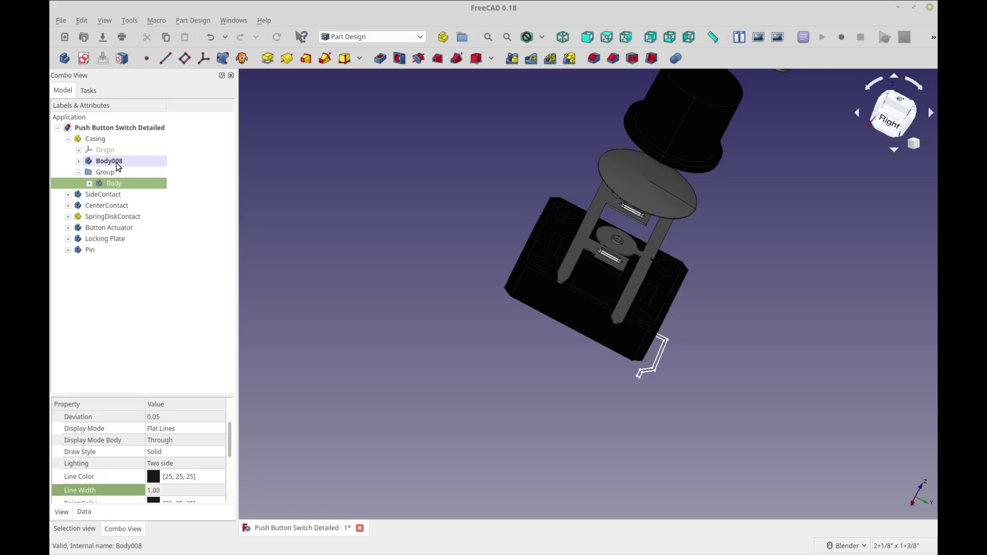
# Undo moving Body into the nested group and delete that group from Casing.
pyautogui.moveTo(107, 185)
pyautogui.mouseDown()
pyautogui.moveTo(115, 163)
pyautogui.moveTo(98, 143)
pyautogui.moveTo(99, 174)
pyautogui.mouseUp()
pyautogui.hotkey('ctrl', 'z')
pyautogui.click(110, 184)
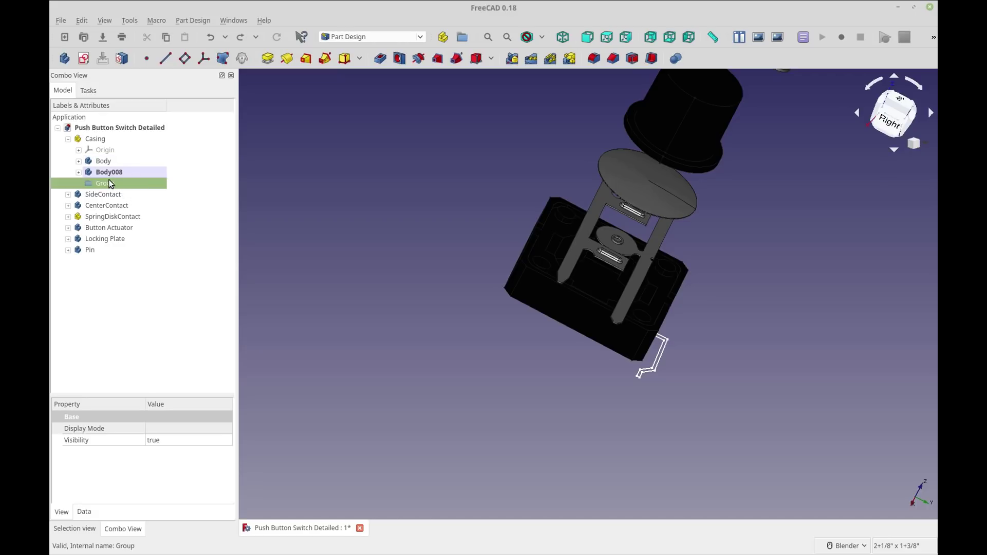
pyautogui.press('Delete')
pyautogui.click(102, 141)
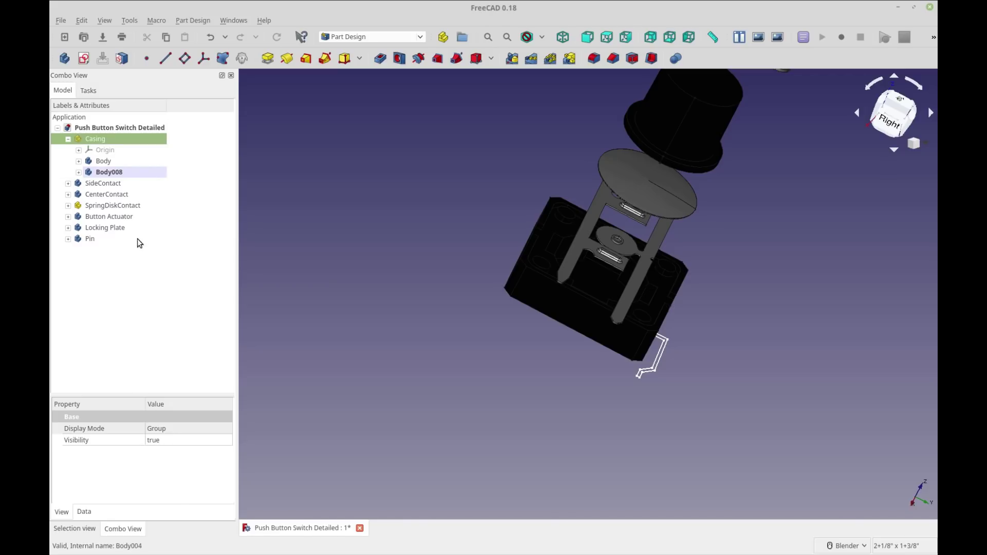
# Create a group at the document's top level and move Casing's new body and the original Body into it, in that order.
pyautogui.click(137, 239)
pyautogui.click(462, 36)
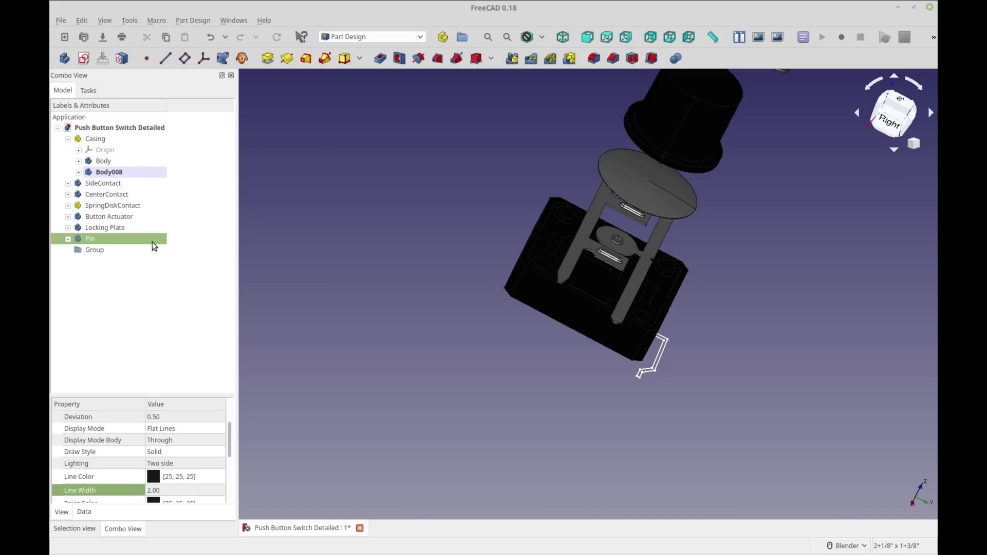
pyautogui.click(91, 261)
pyautogui.moveTo(109, 173); pyautogui.dragTo(96, 251)
pyautogui.moveTo(108, 161); pyautogui.dragTo(90, 318)
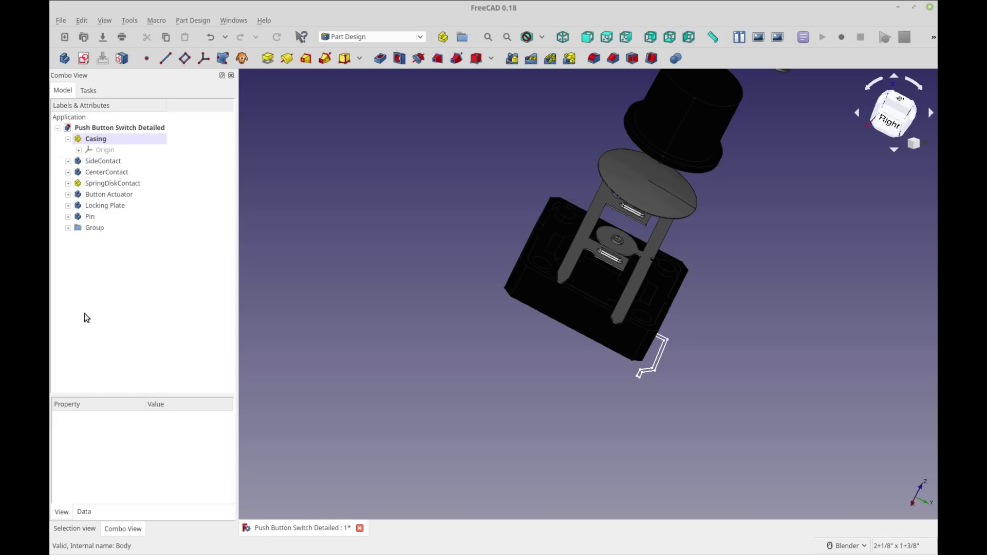
pyautogui.click(68, 228)
pyautogui.click(85, 268)
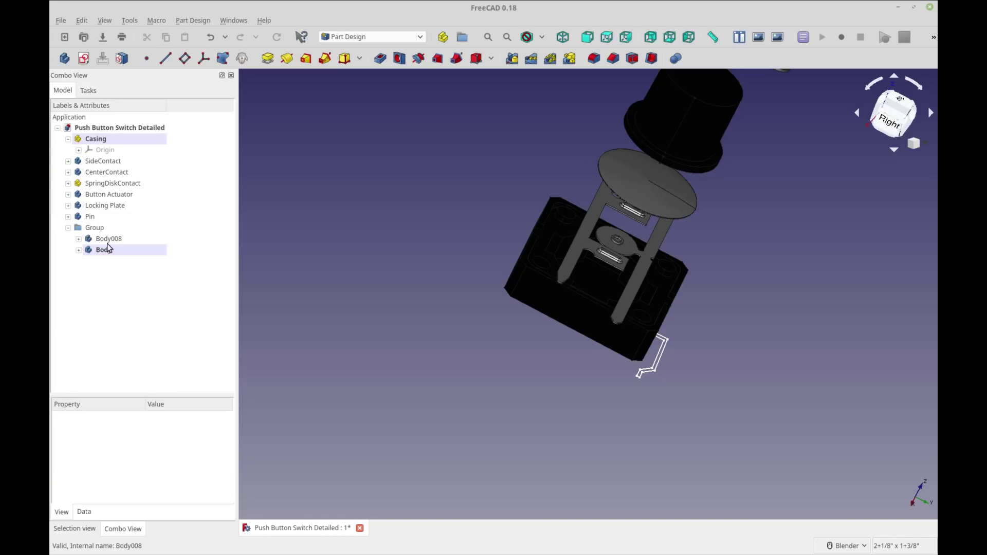
# Try moving Body out of the group into Casing ahead of Body008, and undo the move.
pyautogui.click(98, 251)
pyautogui.moveTo(93, 256); pyautogui.dragTo(114, 246)
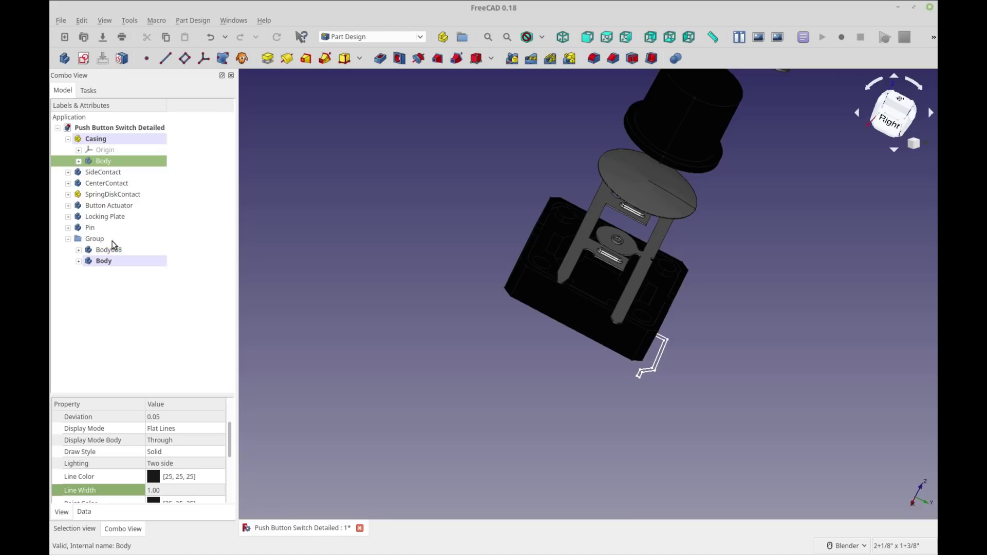
pyautogui.click(100, 298)
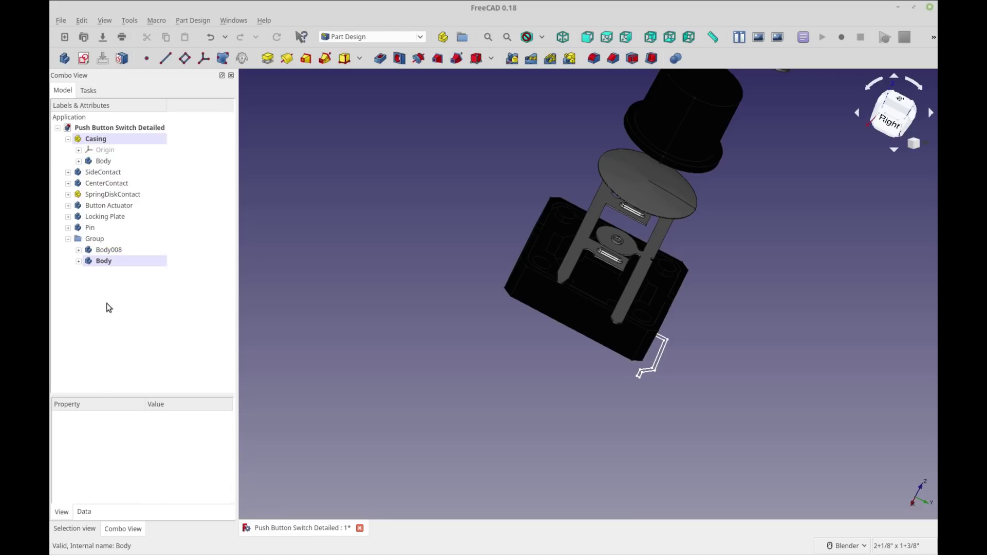
pyautogui.click(130, 217)
pyautogui.click(103, 240)
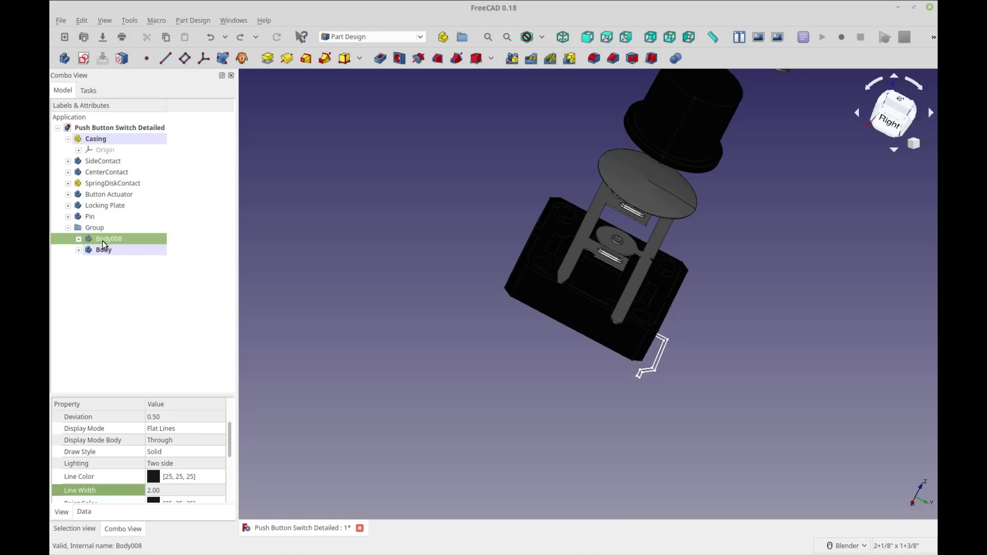
# Move Body008 out of the group into Casing first, followed by Body.
pyautogui.moveTo(101, 241); pyautogui.dragTo(111, 146)
pyautogui.click(89, 261)
pyautogui.moveTo(90, 267); pyautogui.dragTo(110, 139)
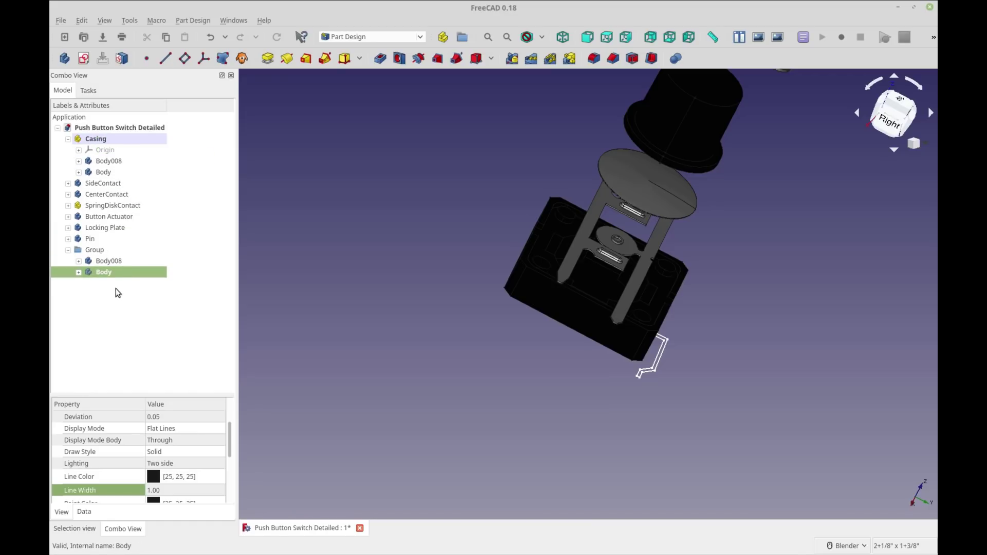
# Delete the top-level group without deleting its content, and check the order of the two bodies in Casing.
pyautogui.click(98, 254)
pyautogui.press('Delete')
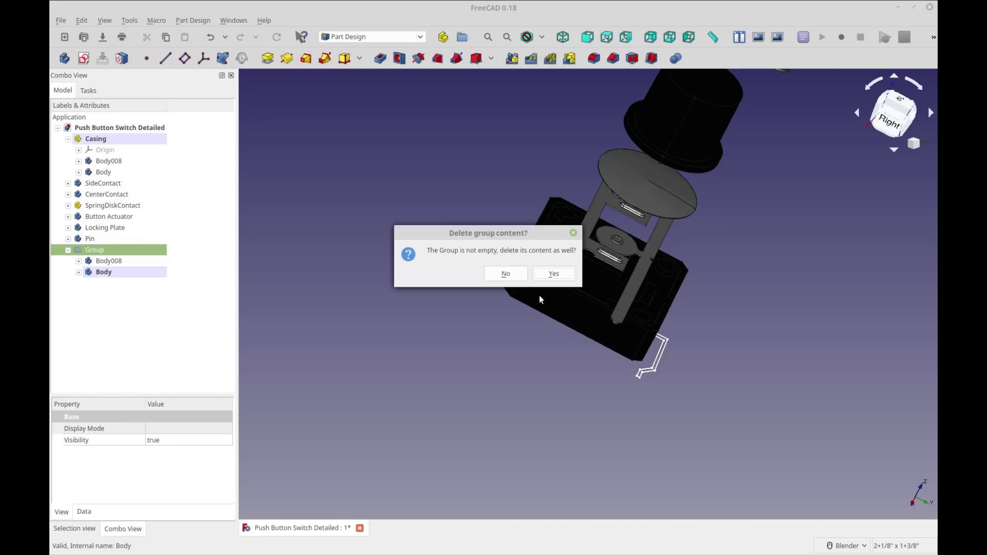
pyautogui.click(506, 274)
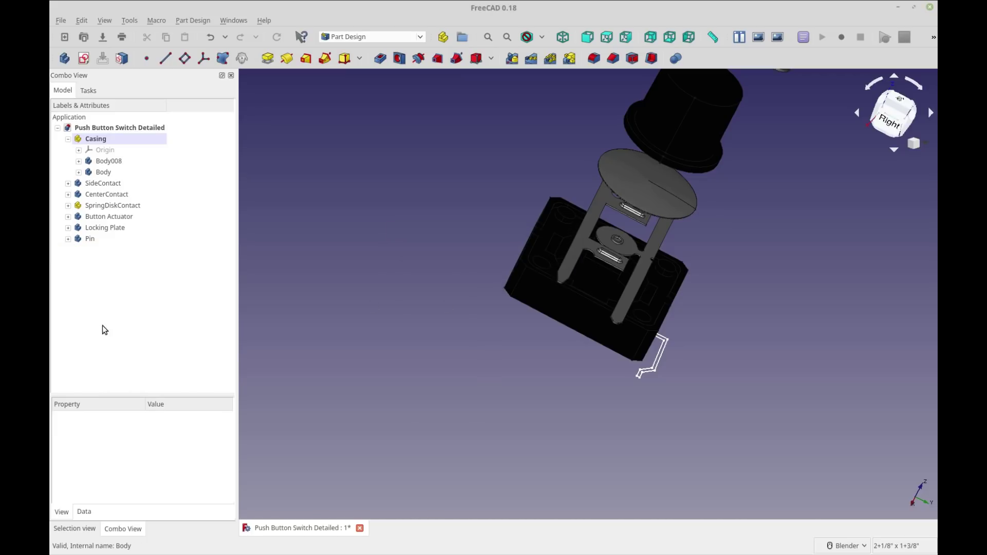
pyautogui.click(122, 159)
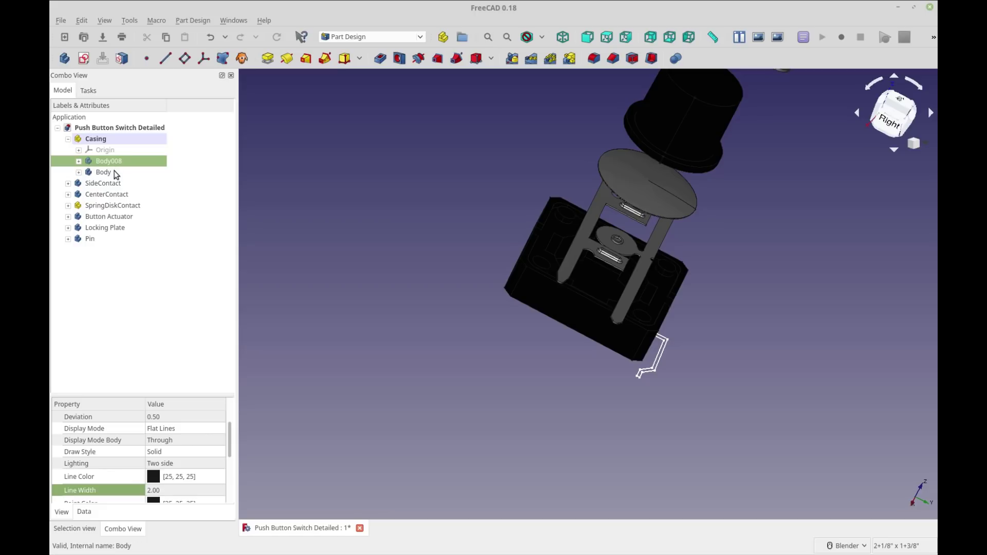
pyautogui.click(115, 175)
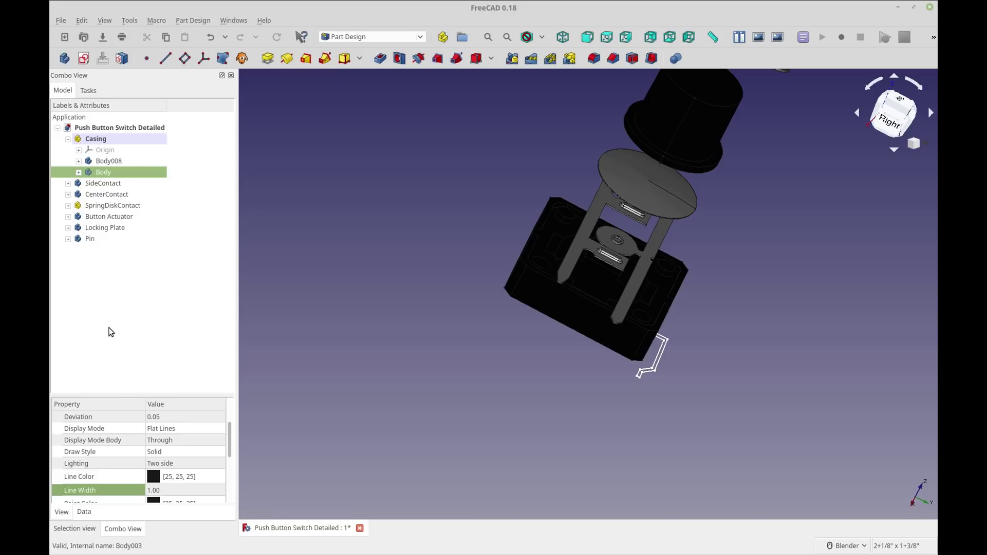
# Create another group inside Casing, move both of Casing's bodies into it and expand it.
pyautogui.click(146, 140)
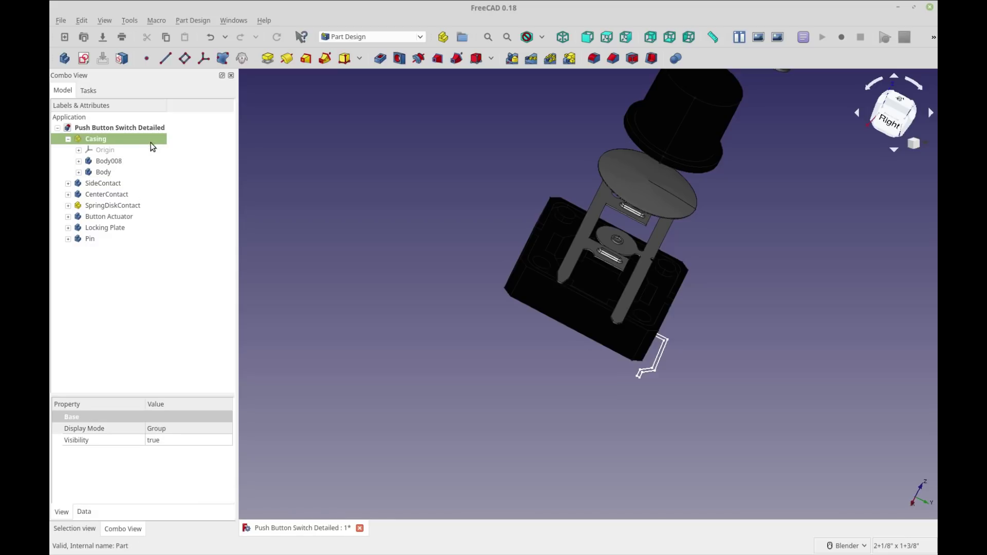
pyautogui.click(459, 41)
pyautogui.moveTo(97, 250); pyautogui.dragTo(147, 150)
pyautogui.moveTo(103, 173)
pyautogui.mouseDown()
pyautogui.moveTo(120, 188)
pyautogui.moveTo(116, 176)
pyautogui.mouseUp()
pyautogui.click(89, 162)
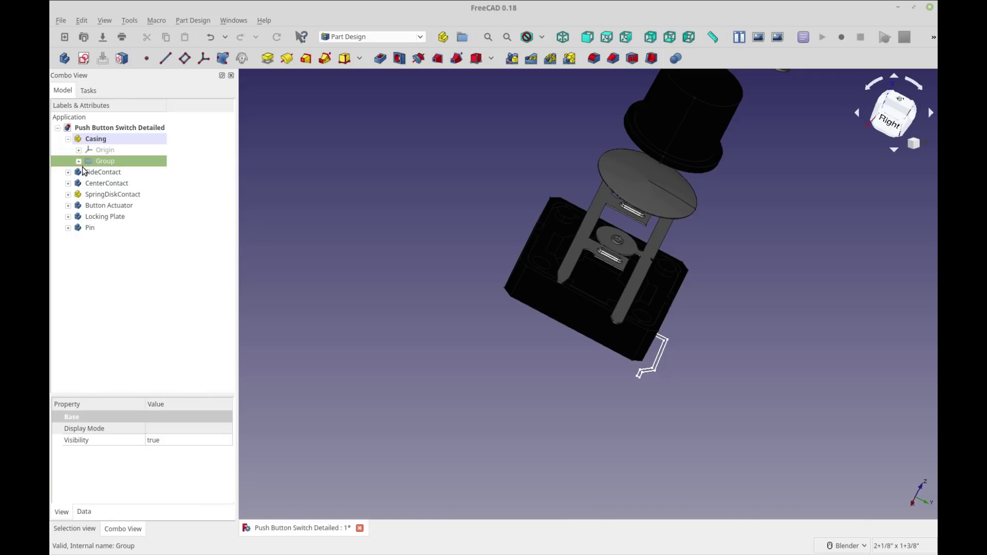
pyautogui.click(78, 161)
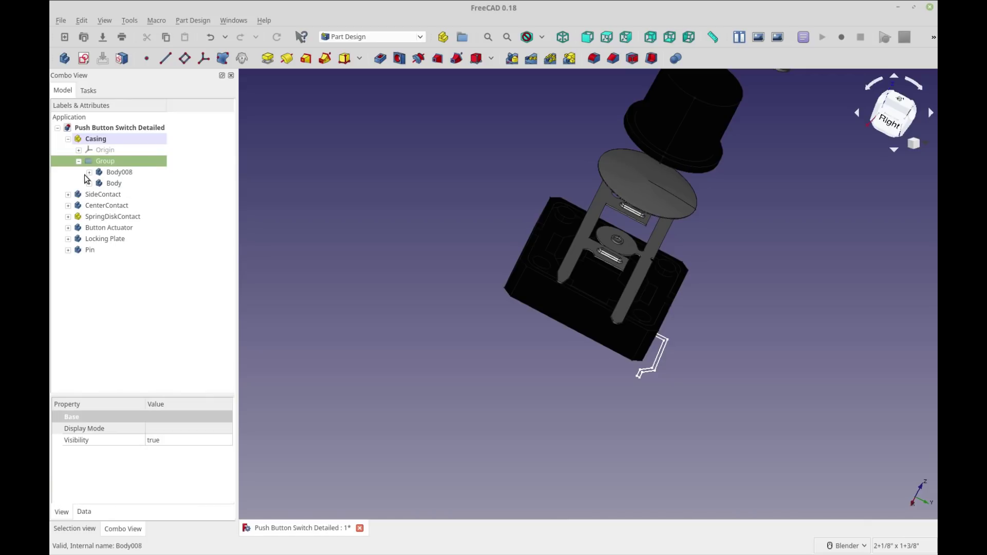
# Undo the moves into the nested group, and regroup the bodies with Body placed before Body008.
pyautogui.moveTo(111, 182); pyautogui.dragTo(98, 139)
pyautogui.click(117, 172)
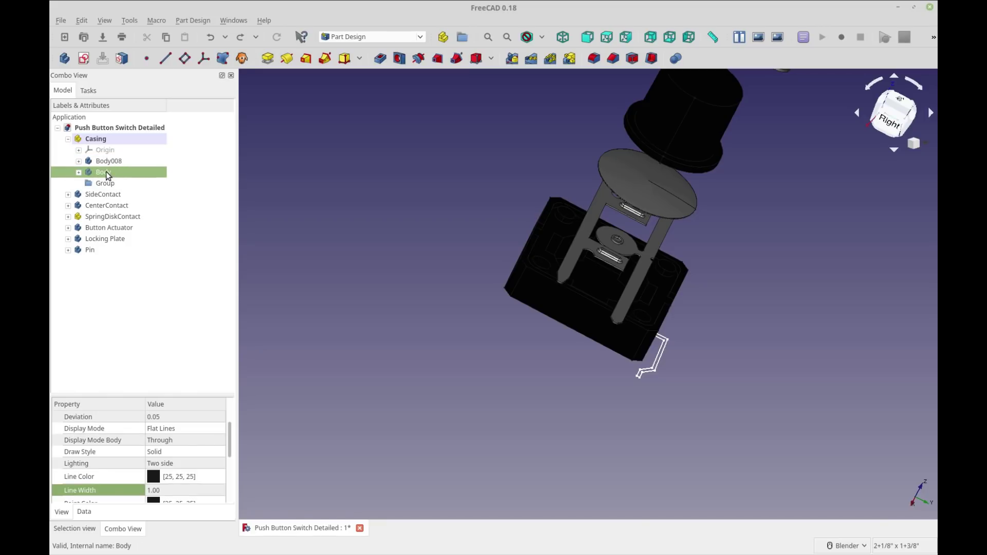
pyautogui.moveTo(106, 175)
pyautogui.mouseDown()
pyautogui.moveTo(126, 183)
pyautogui.moveTo(115, 185)
pyautogui.moveTo(126, 169)
pyautogui.moveTo(106, 162)
pyautogui.mouseUp()
pyautogui.click(100, 162)
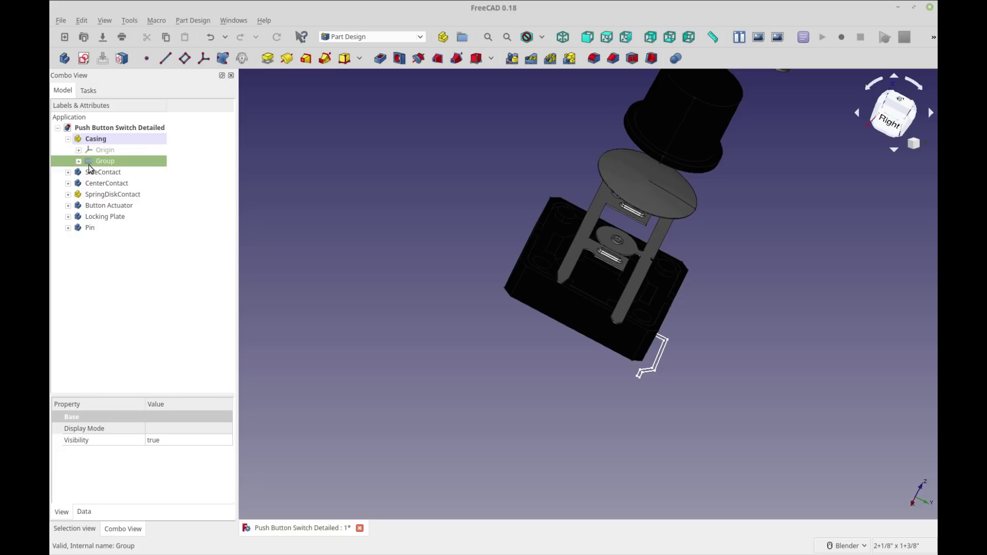
pyautogui.click(79, 161)
# Delete the group inside Casing while keeping its content, and check the order of the two bodies.
pyautogui.press('Delete')
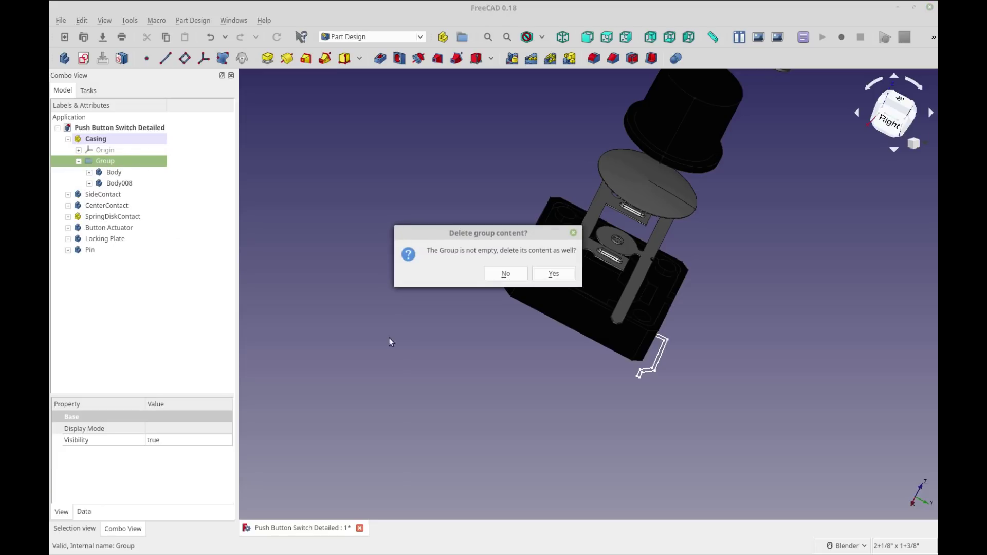
pyautogui.click(511, 278)
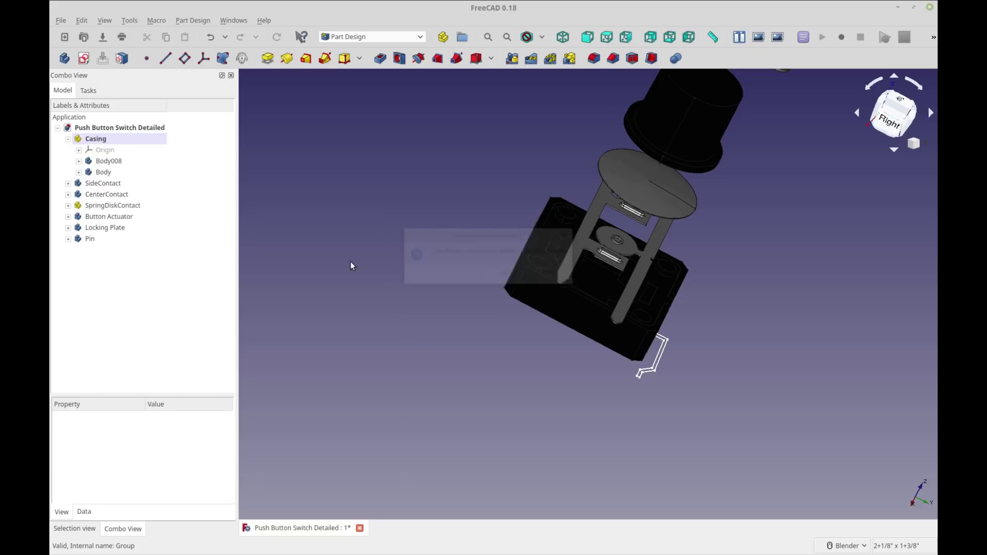
pyautogui.click(111, 163)
pyautogui.click(105, 173)
pyautogui.click(107, 275)
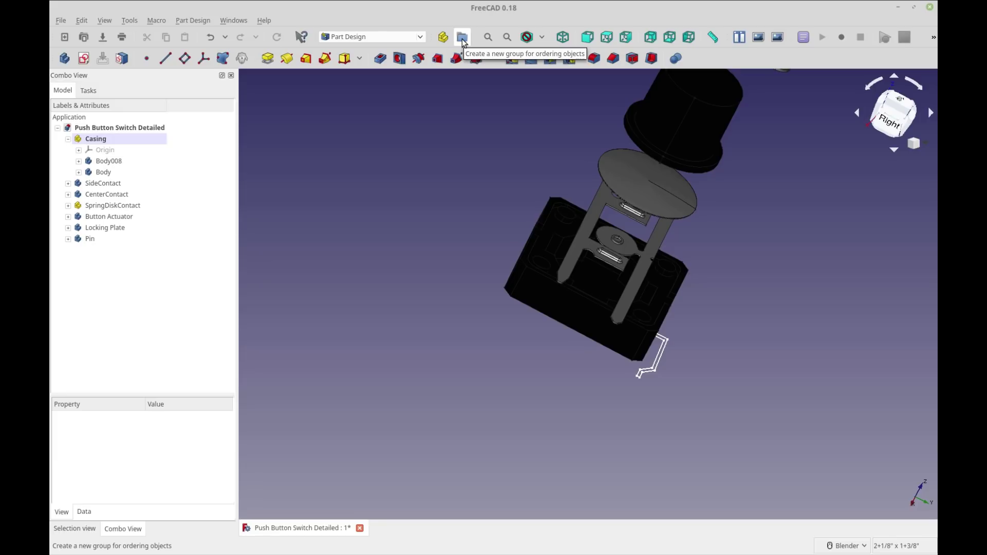
pyautogui.click(110, 161)
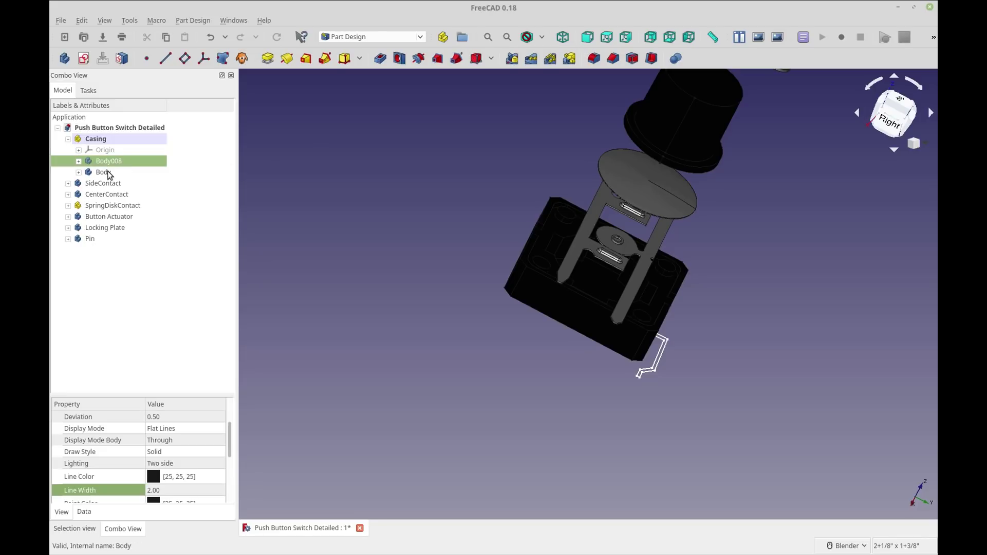
pyautogui.click(105, 172)
pyautogui.click(115, 161)
pyautogui.moveTo(466, 382); pyautogui.dragTo(374, 468, button='middle')
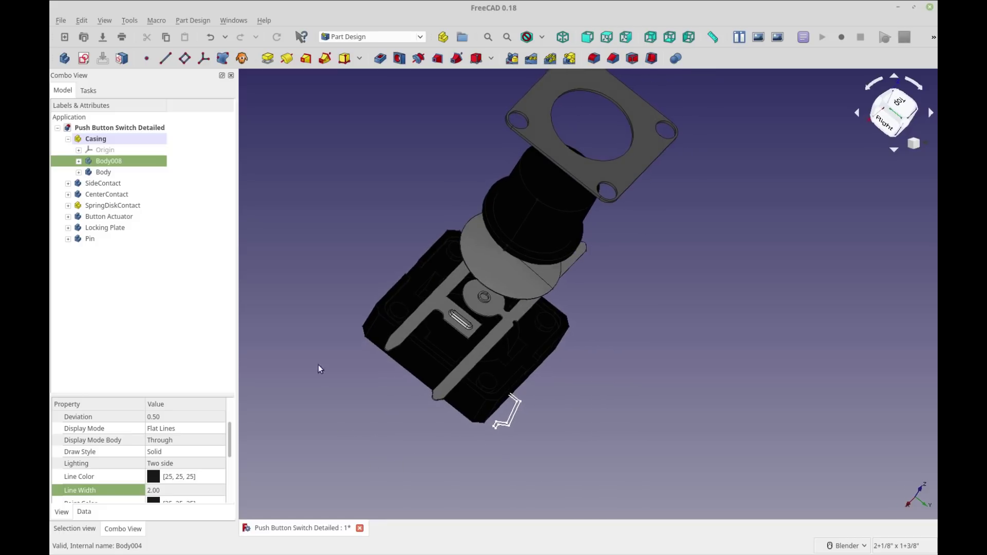
pyautogui.keyDown('shift'); pyautogui.moveTo(306, 323); pyautogui.dragTo(319, 298, button='middle'); pyautogui.keyUp('shift')
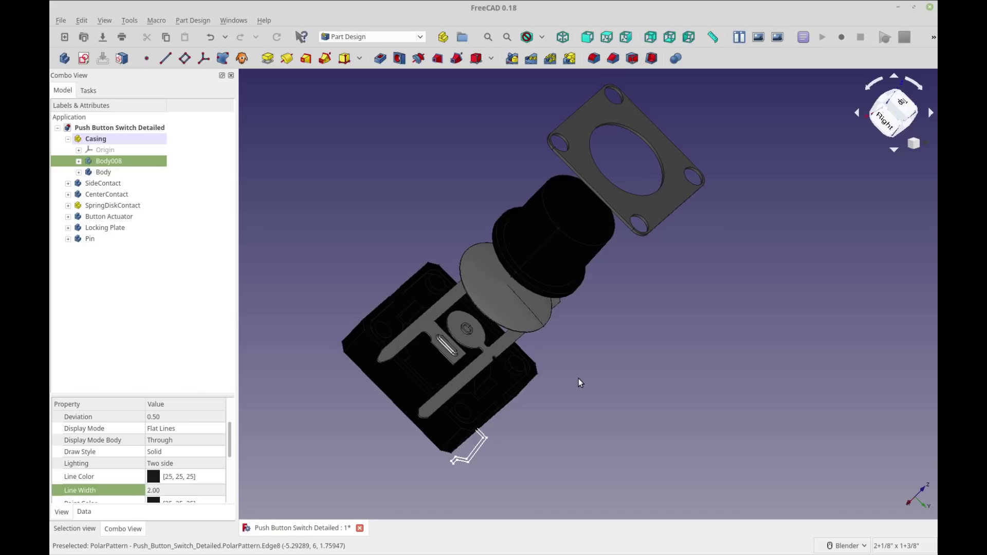
pyautogui.moveTo(703, 325); pyautogui.dragTo(688, 306, button='middle')
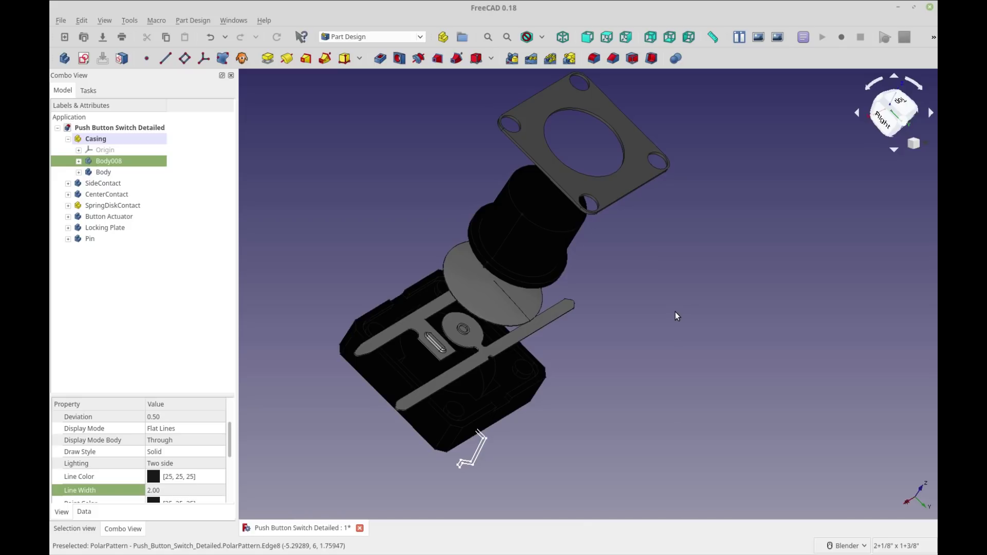